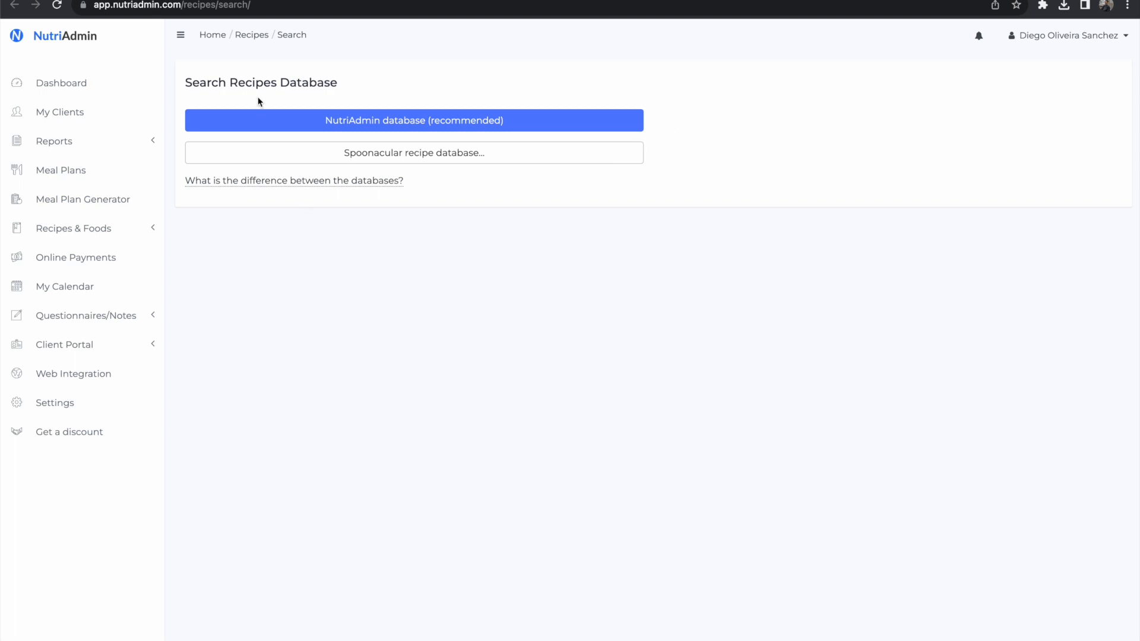
Step: Choose the NutriAdmin database for the recipe search and open its advanced search
triple_click(252, 81)
click(379, 90)
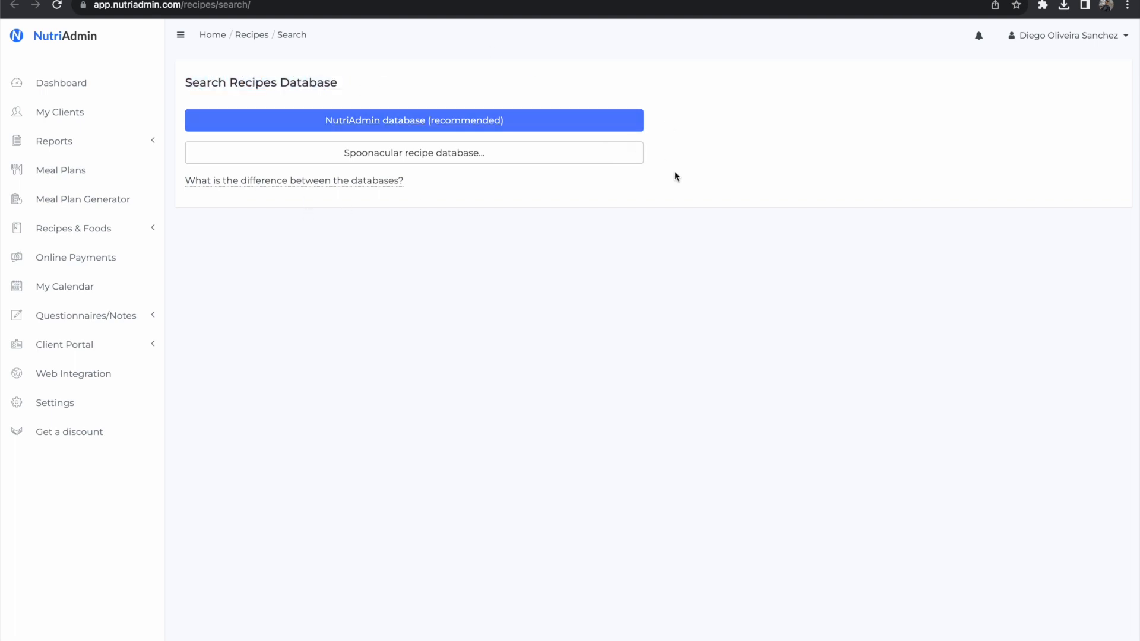
click(496, 124)
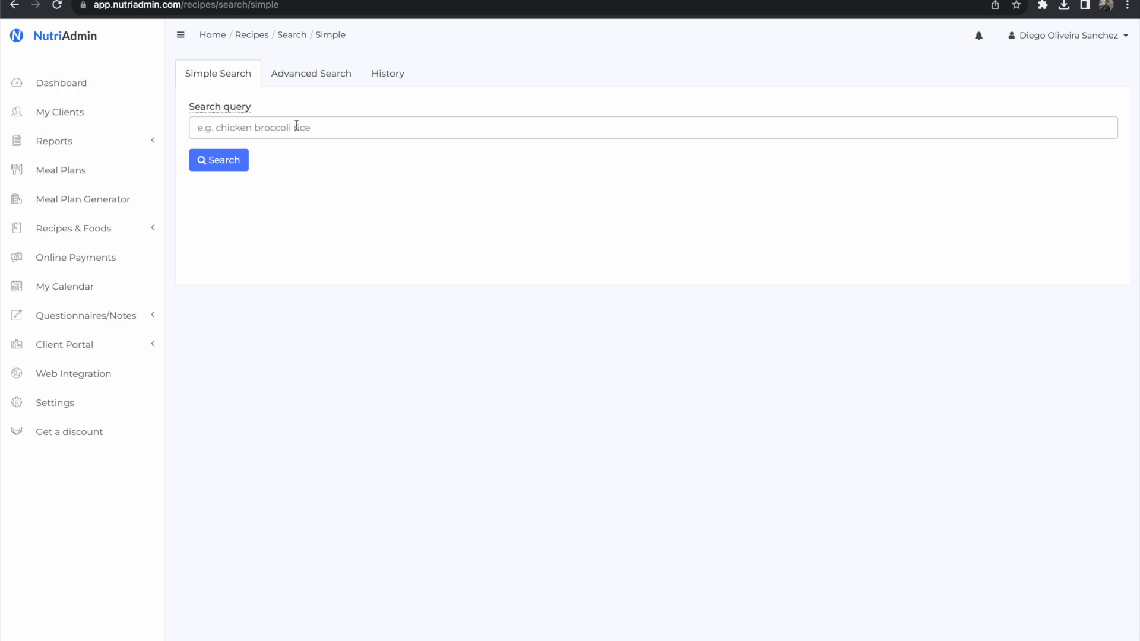
click(297, 74)
Step: Review the nutrient filters and the food categories that can be excluded from the search
click(522, 291)
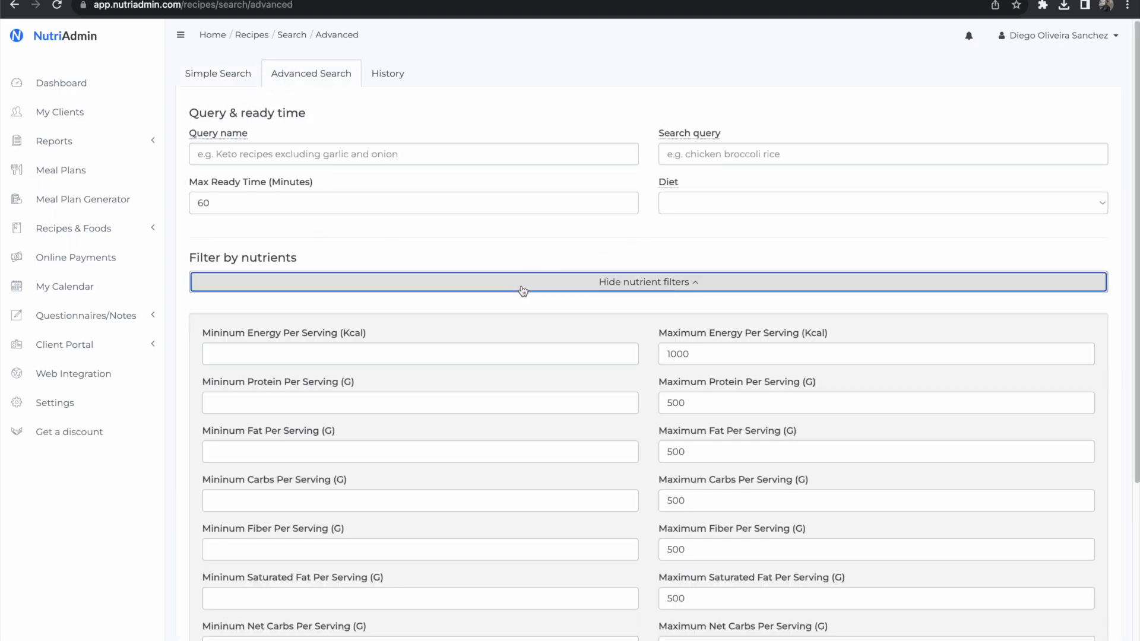
scroll(574, 371, down, 1)
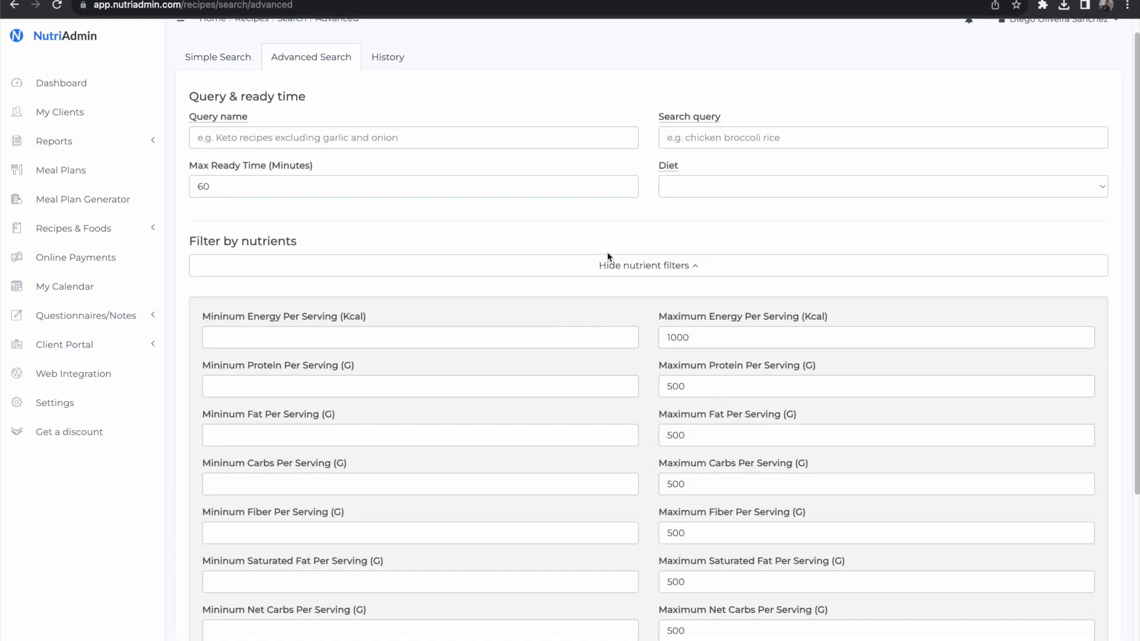
click(606, 264)
click(538, 363)
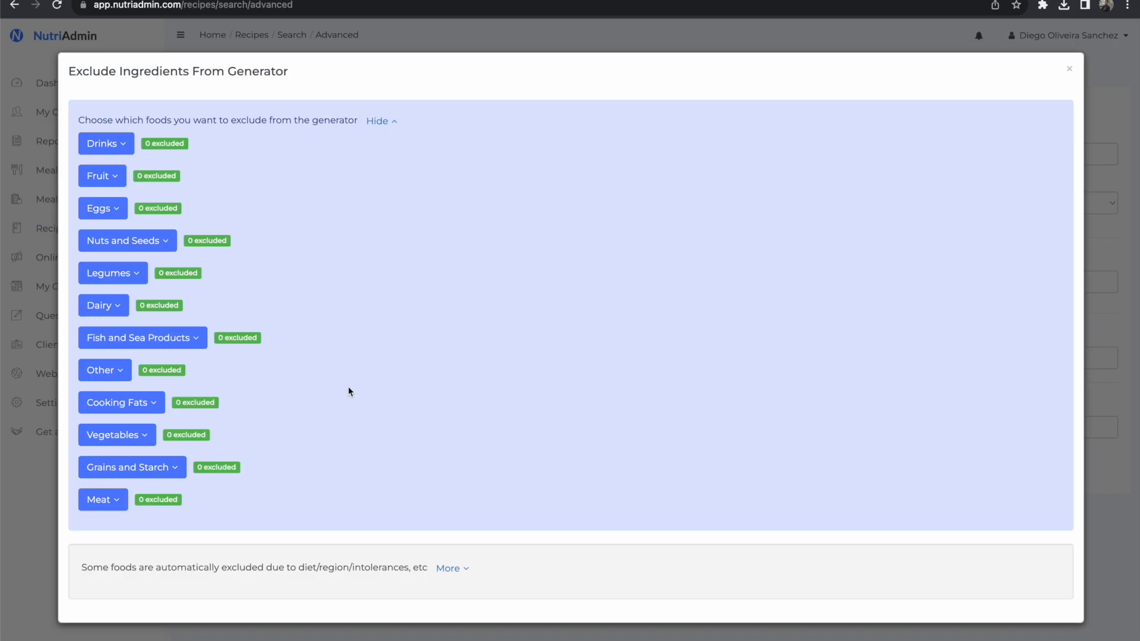
key(Escape)
Step: Expand the additional filters and review the dish type, equipment, region, cuisine and intolerance options
click(572, 429)
scroll(475, 454, down, 3)
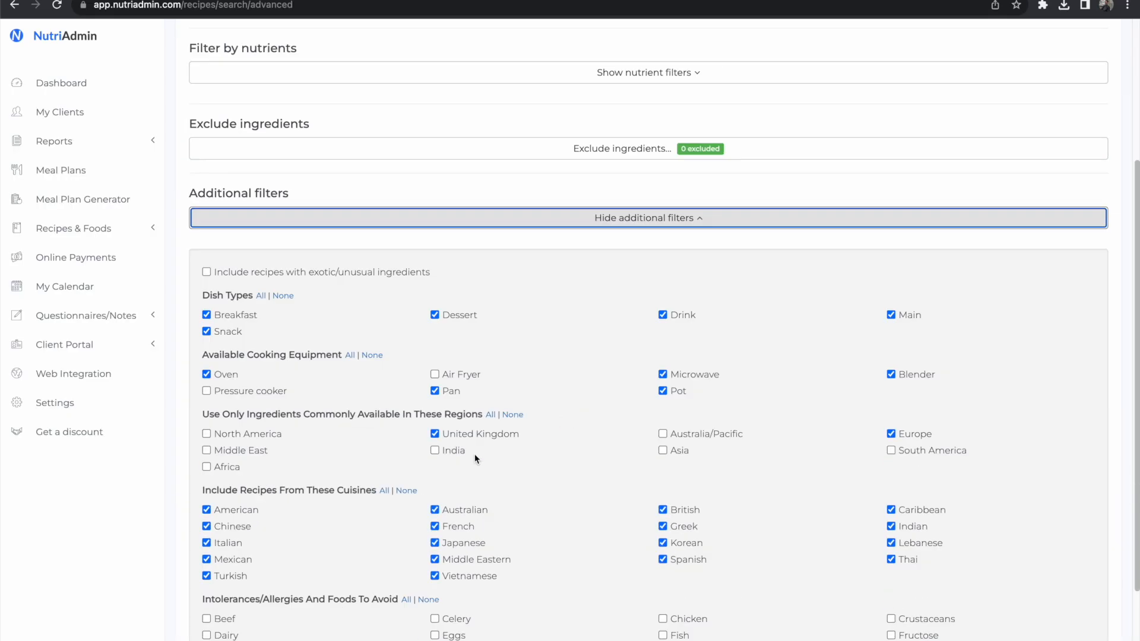
scroll(475, 455, down, 1)
scroll(473, 423, down, 1)
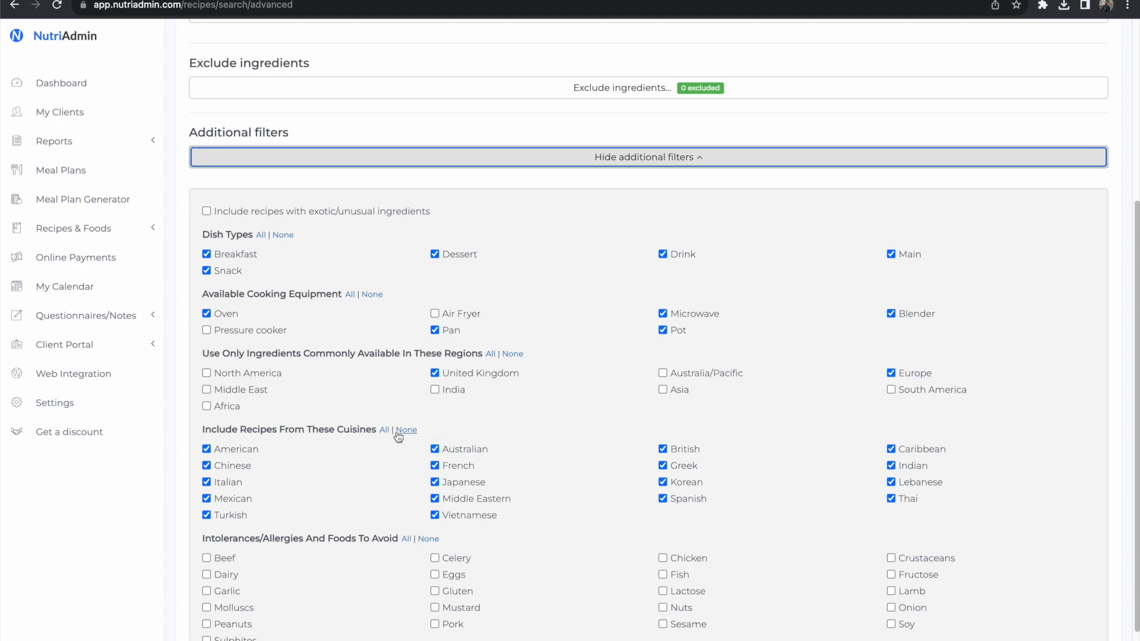
scroll(578, 493, up, 2)
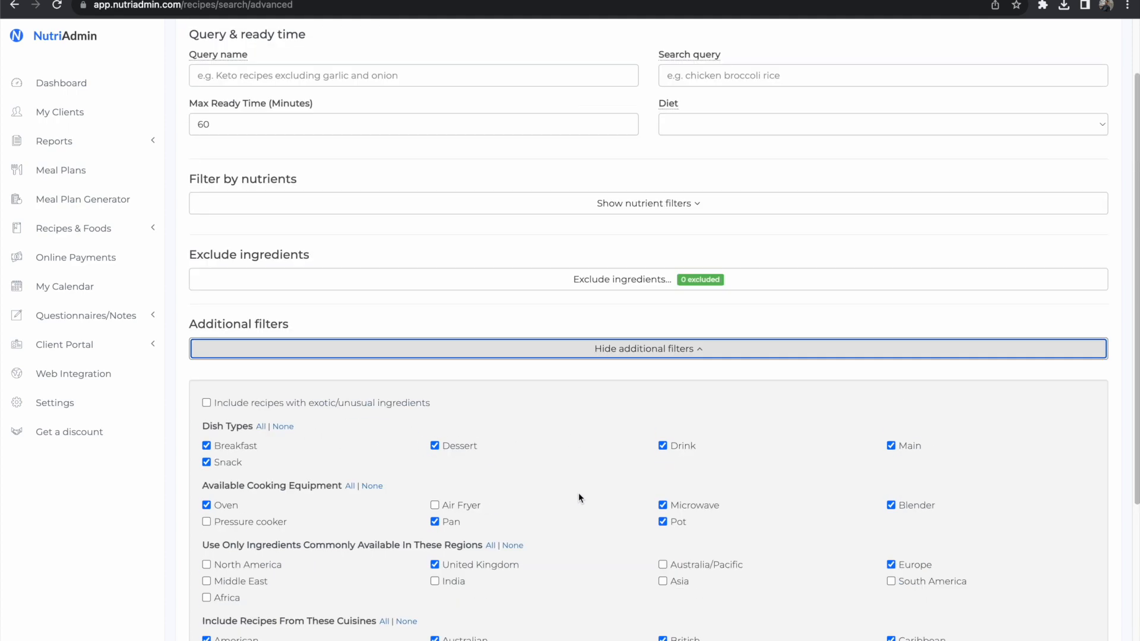
scroll(578, 493, up, 3)
Step: Set the search query to "salmon mediterranean" and run the advanced recipe search
click(378, 156)
click(682, 157)
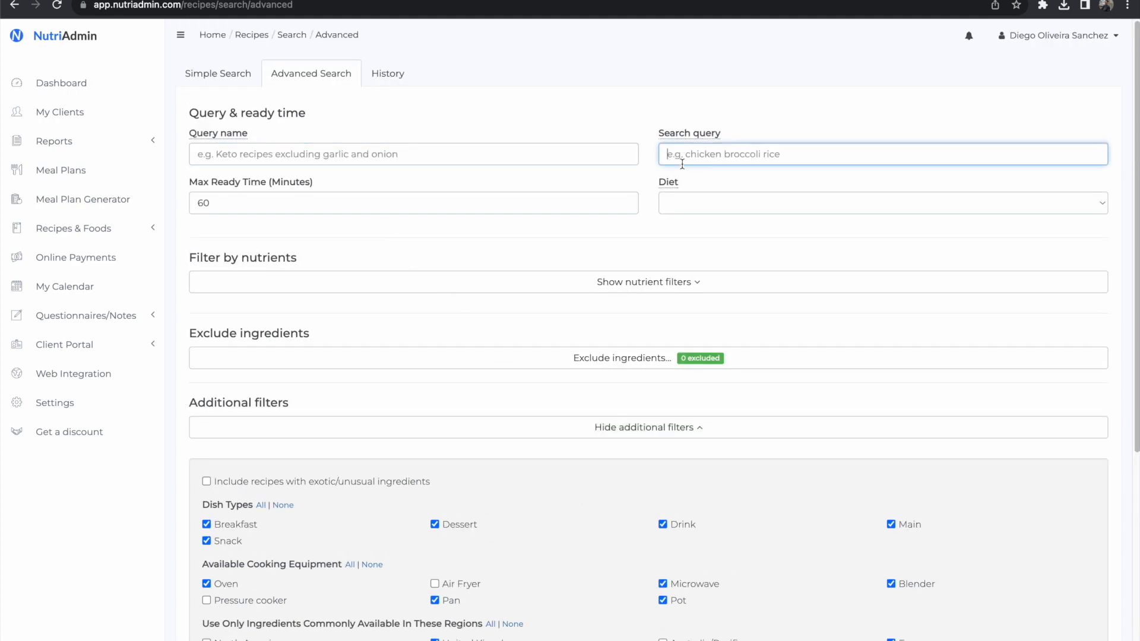
text(salmon mediterranean)
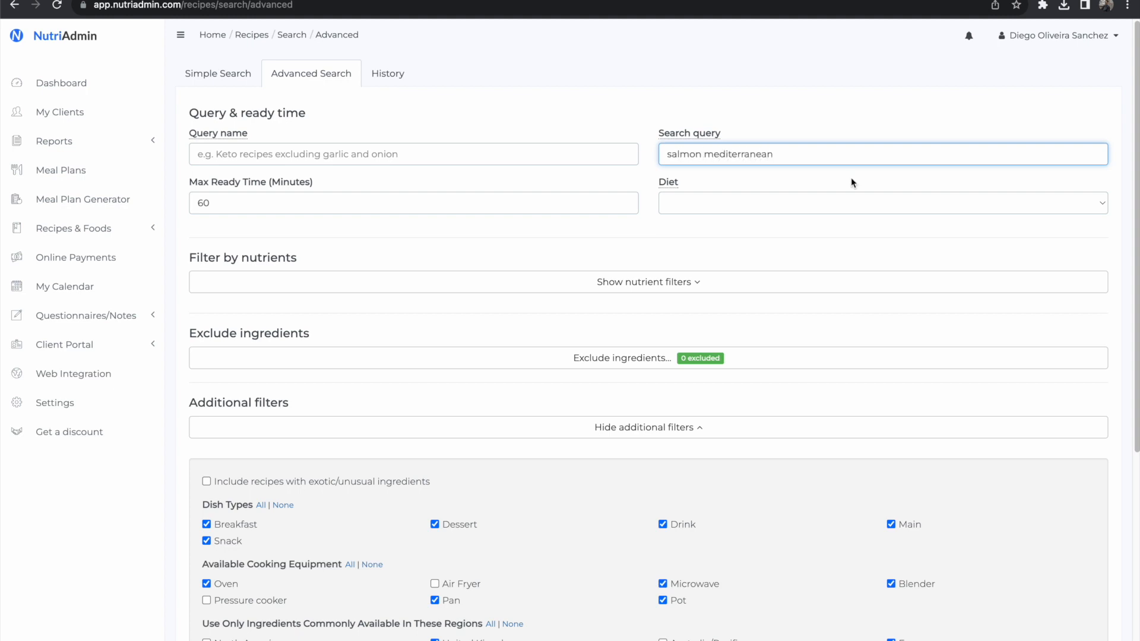
scroll(850, 182, down, 5)
click(219, 632)
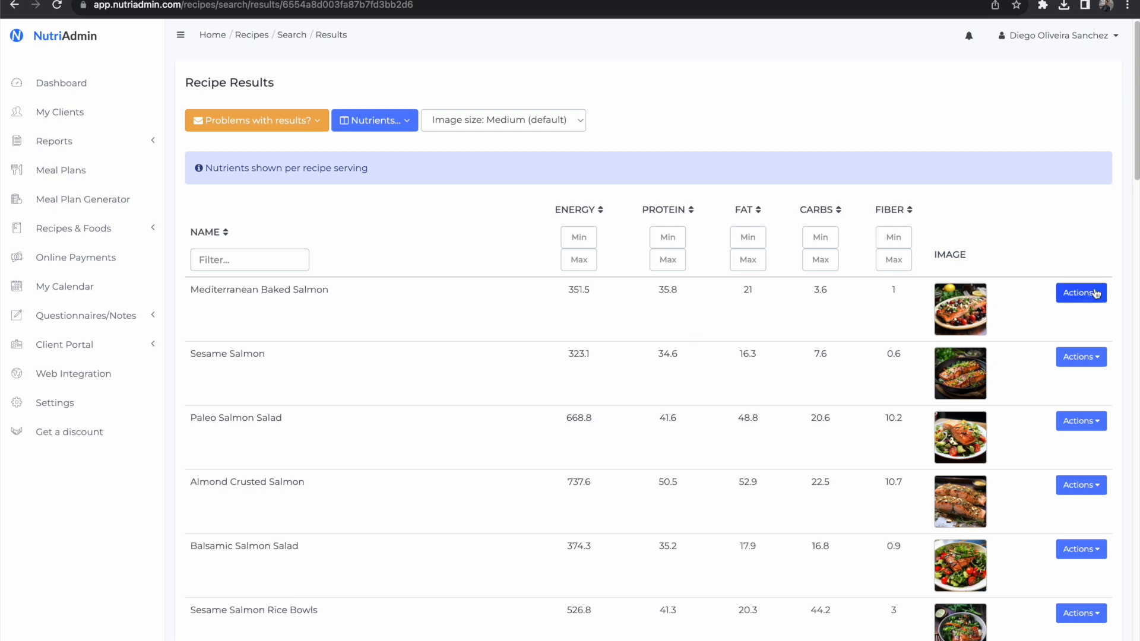
Step: Browse the recipe results and check which nutrient columns can be displayed
scroll(1007, 612, down, 2)
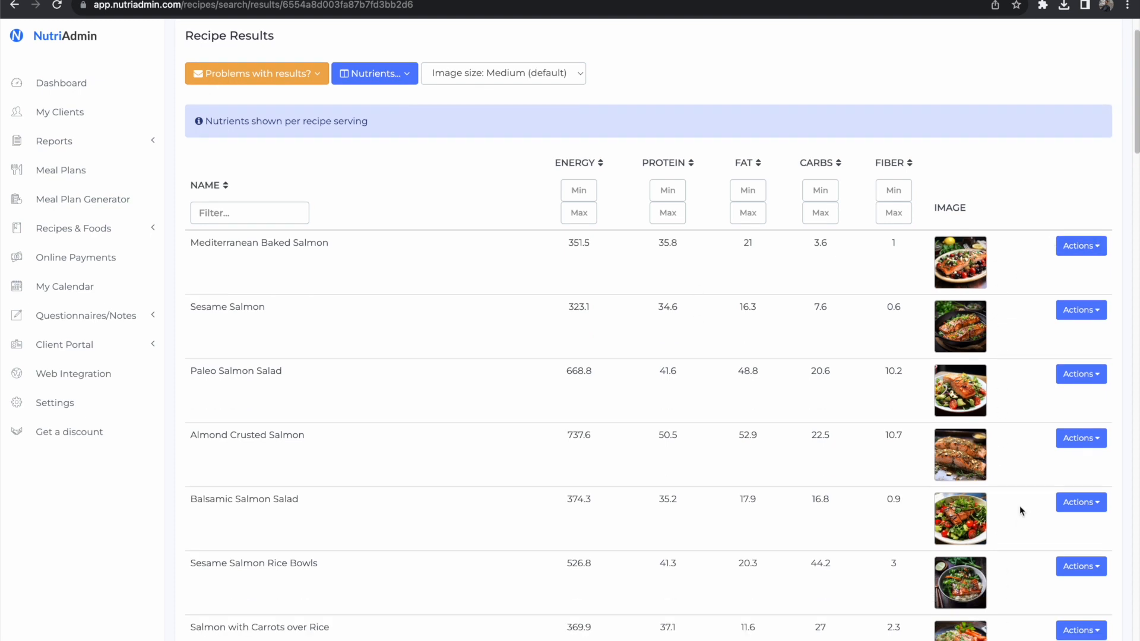
scroll(384, 442, down, 1)
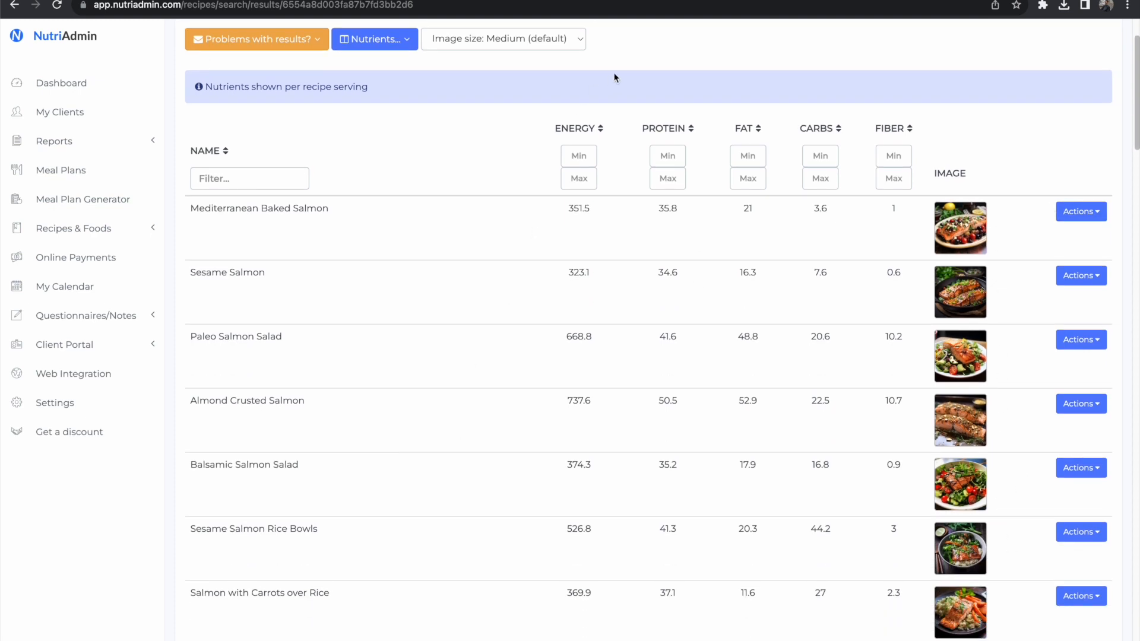
scroll(653, 196, up, 3)
click(381, 118)
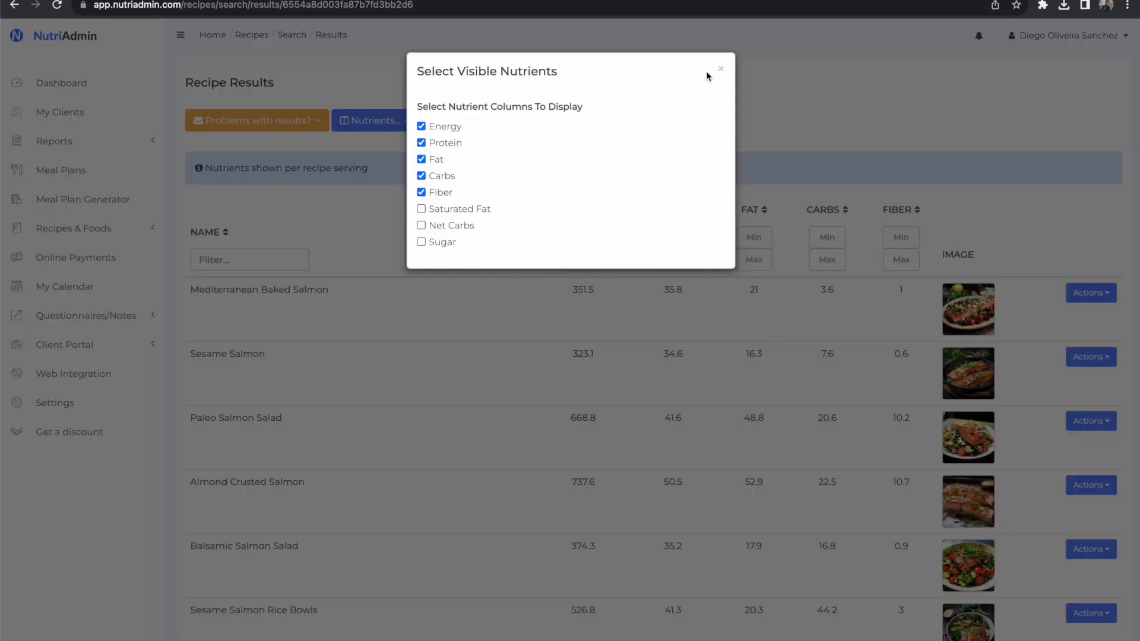
click(720, 70)
scroll(702, 399, down, 6)
scroll(703, 403, down, 20)
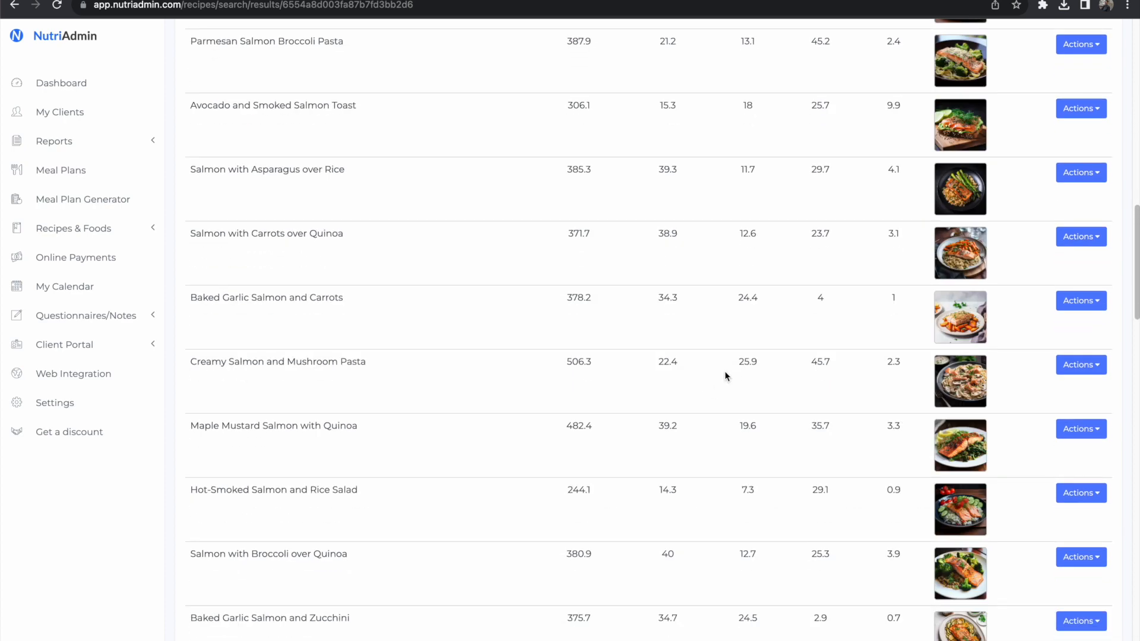
scroll(726, 376, up, 20)
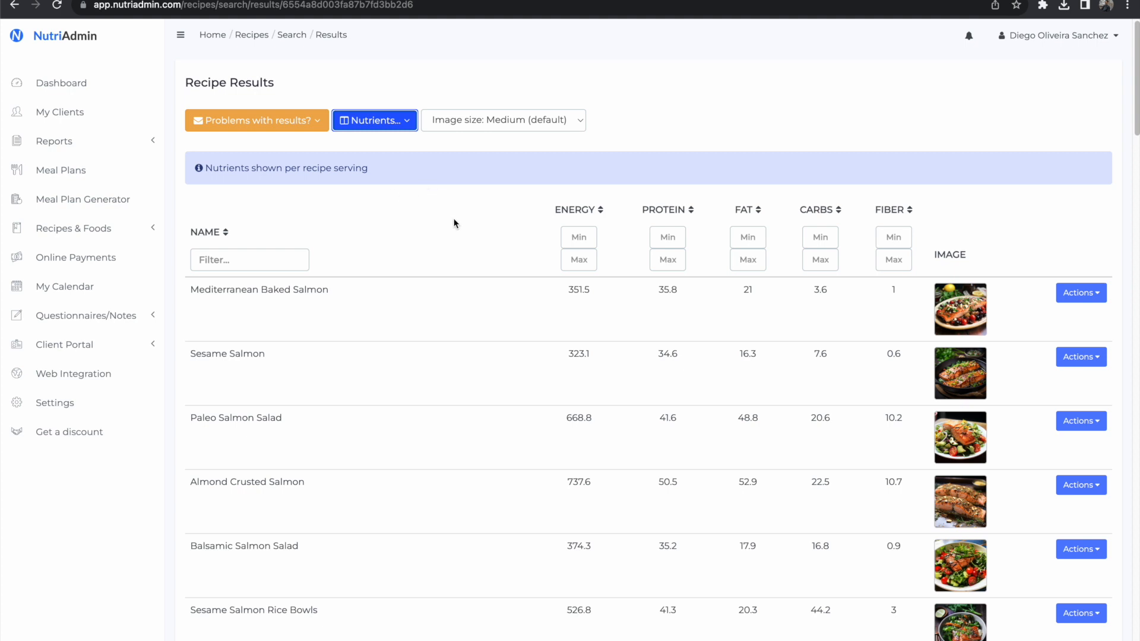
Step: Select the Mediterranean Baked Salmon recipe from the results
scroll(456, 223, down, 1)
click(1081, 285)
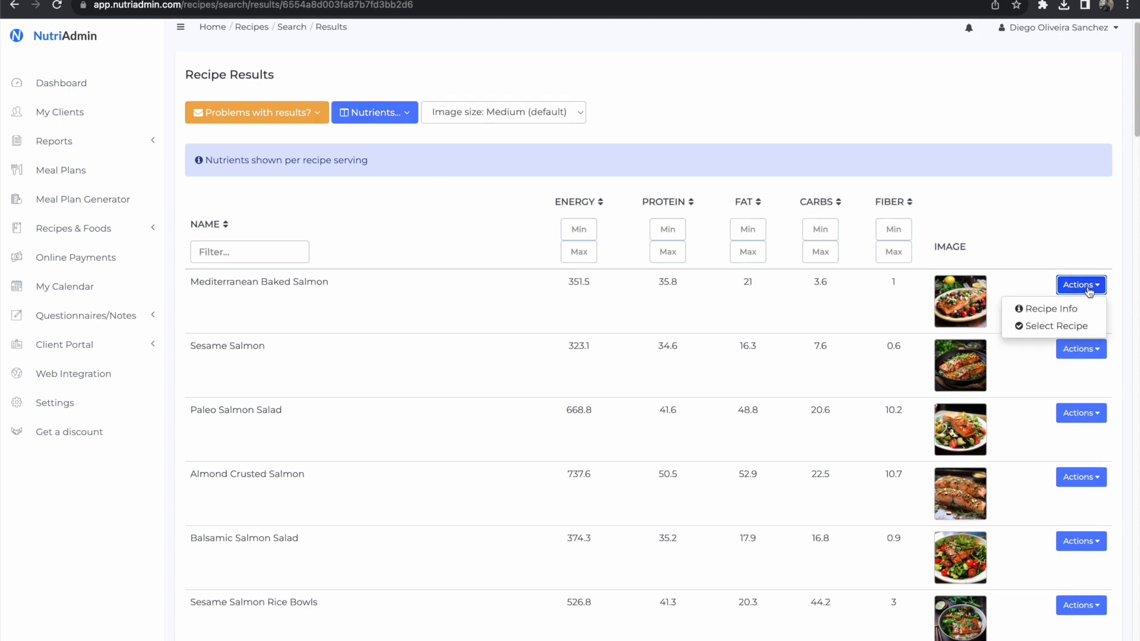
click(1080, 326)
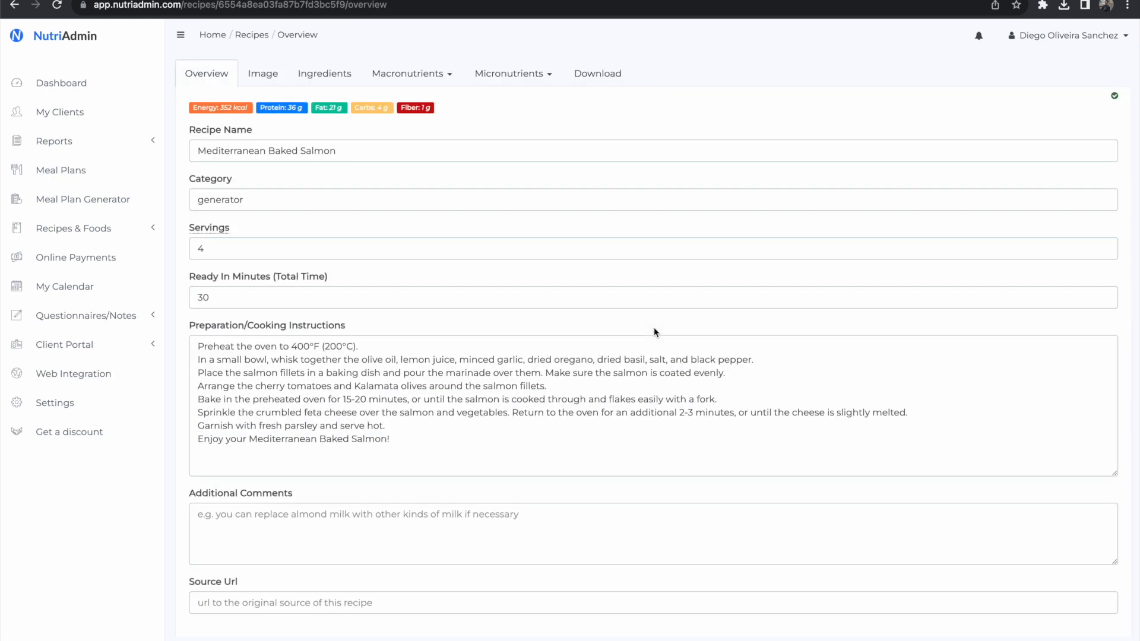
Step: Preview the recipe's PDF and examine its macronutrient breakdown per ingredient and micronutrient summary
click(580, 82)
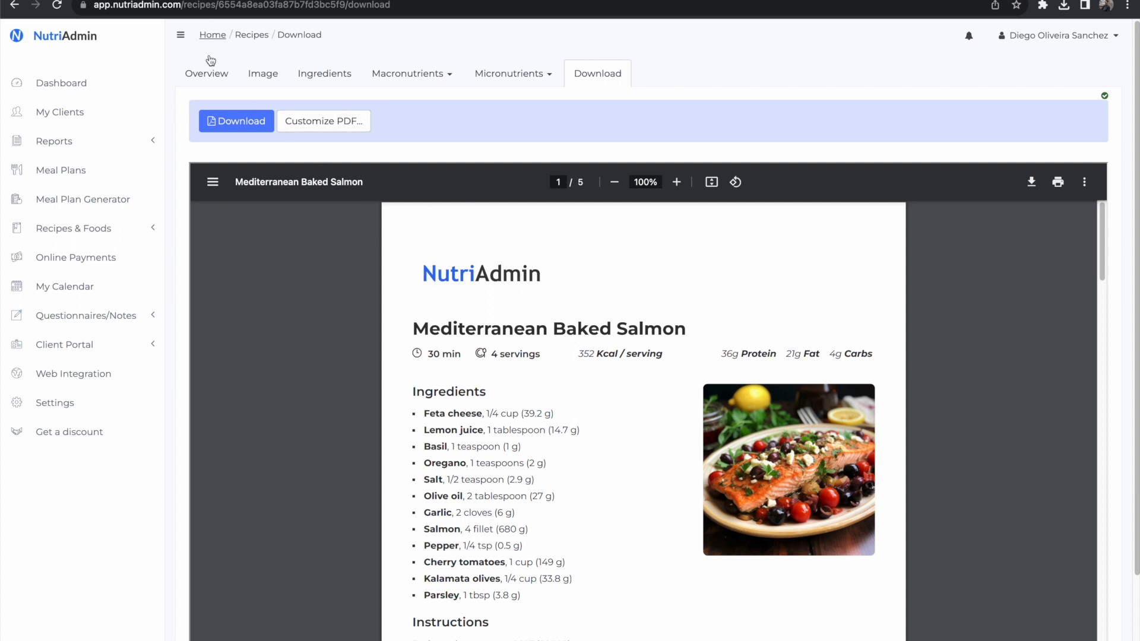
scroll(408, 355, down, 10)
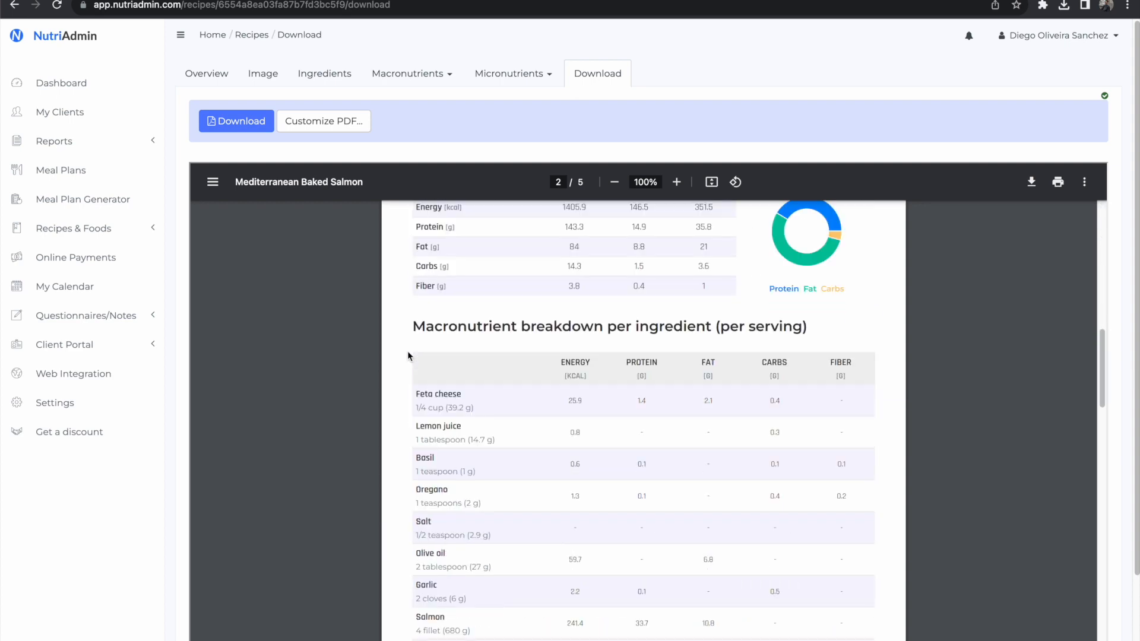
scroll(826, 455, down, 3)
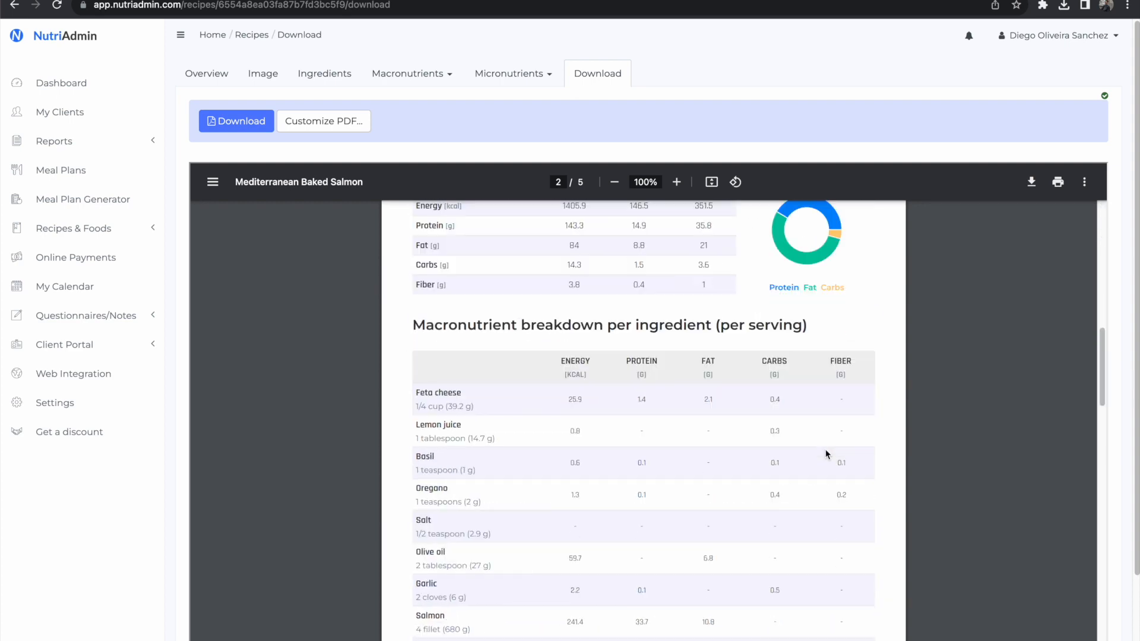
scroll(826, 454, down, 3)
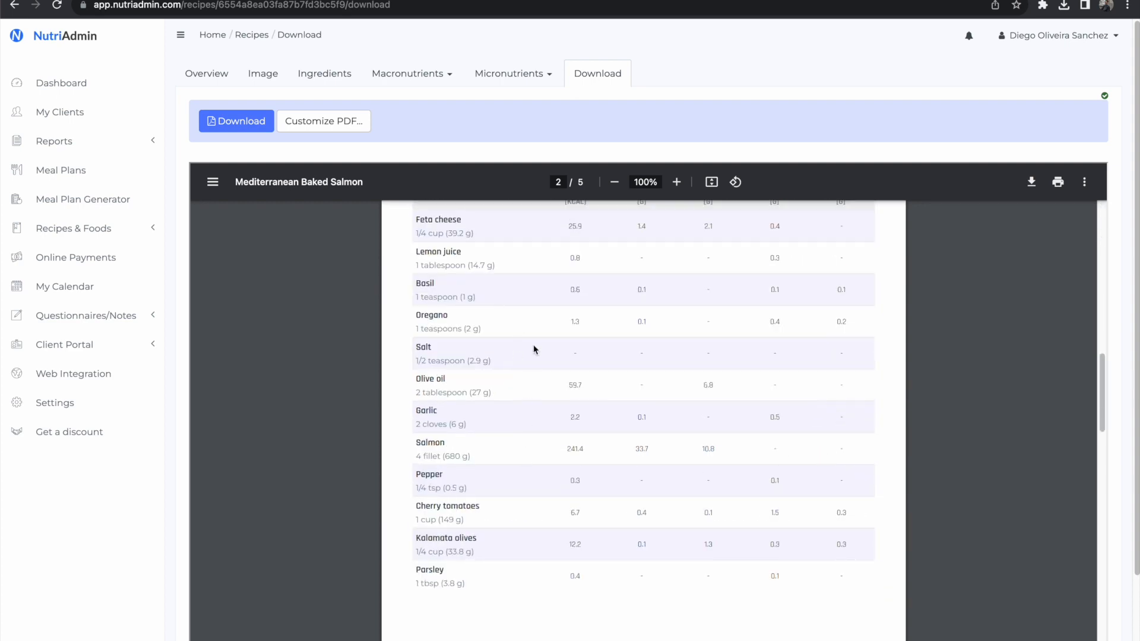
scroll(547, 428, down, 6)
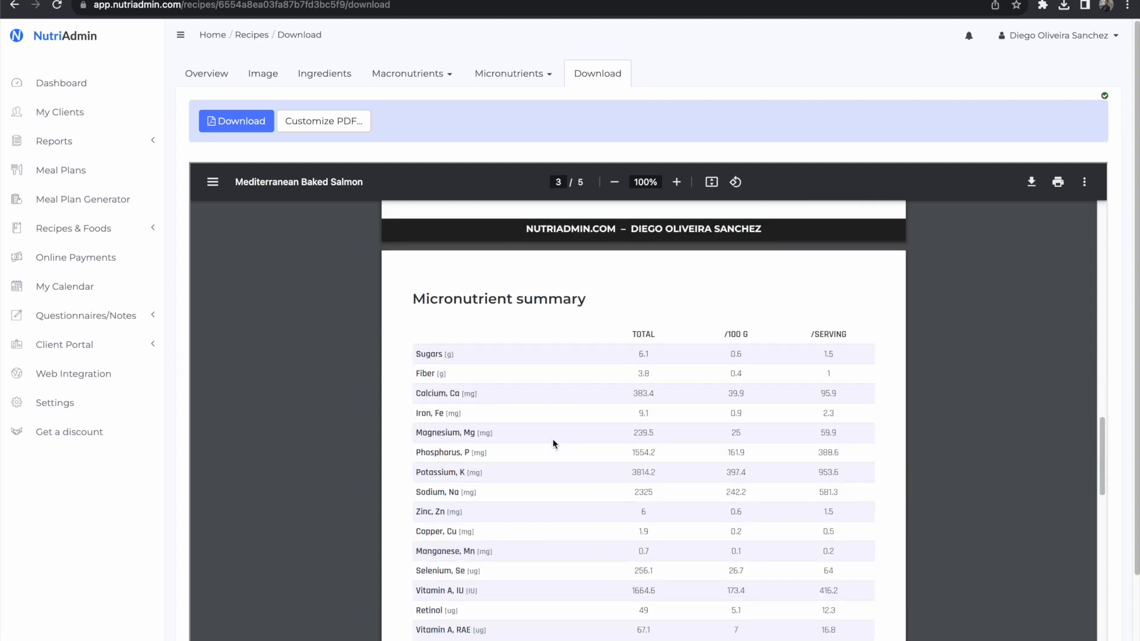
drag(410, 293, 618, 305)
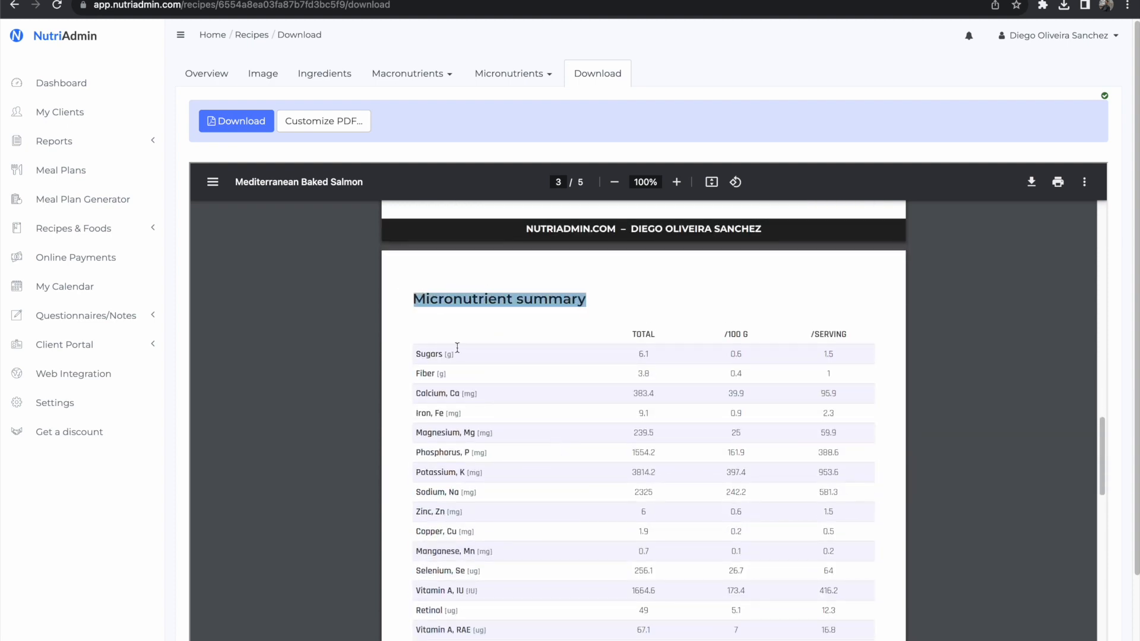
click(475, 346)
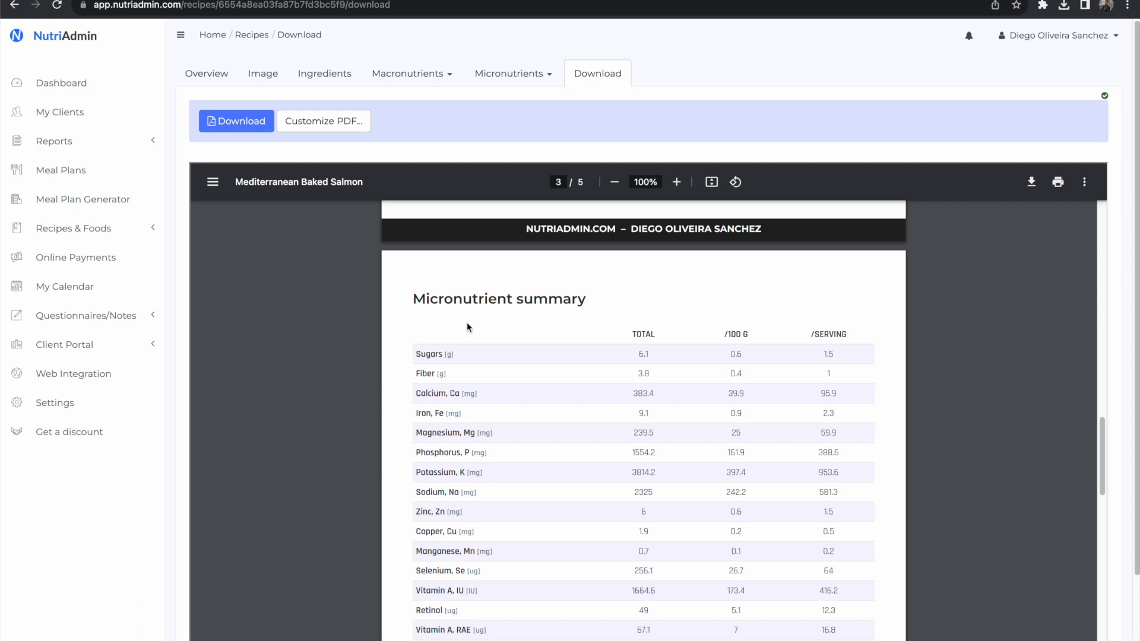
Step: Review the recipe's editable overview fields, from name to cooking instructions, and its image
click(203, 73)
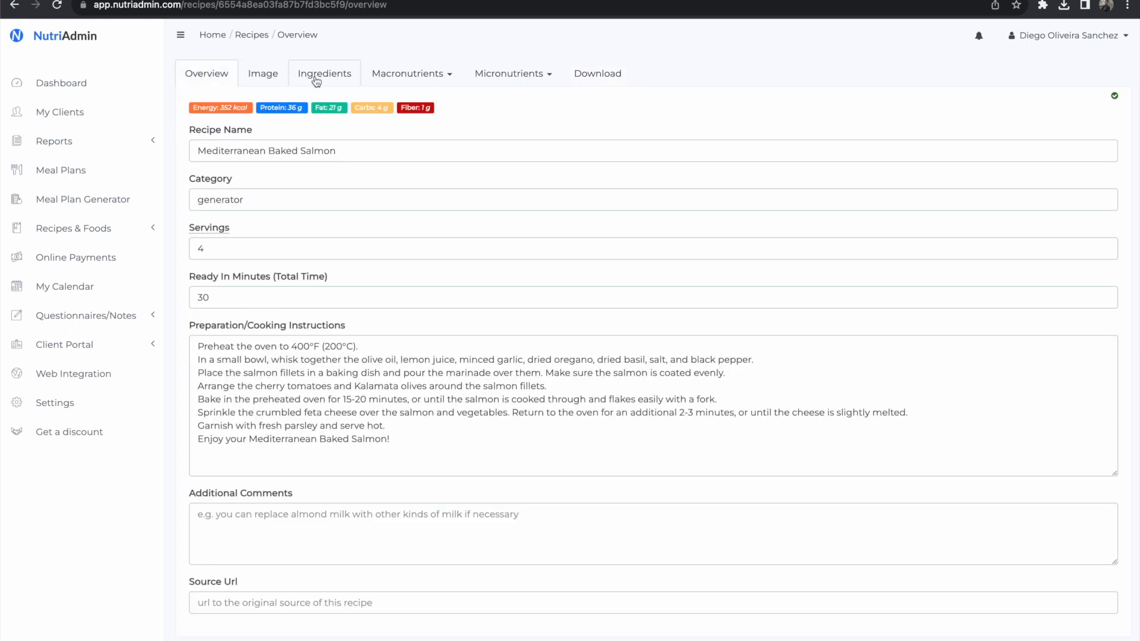
double_click(338, 146)
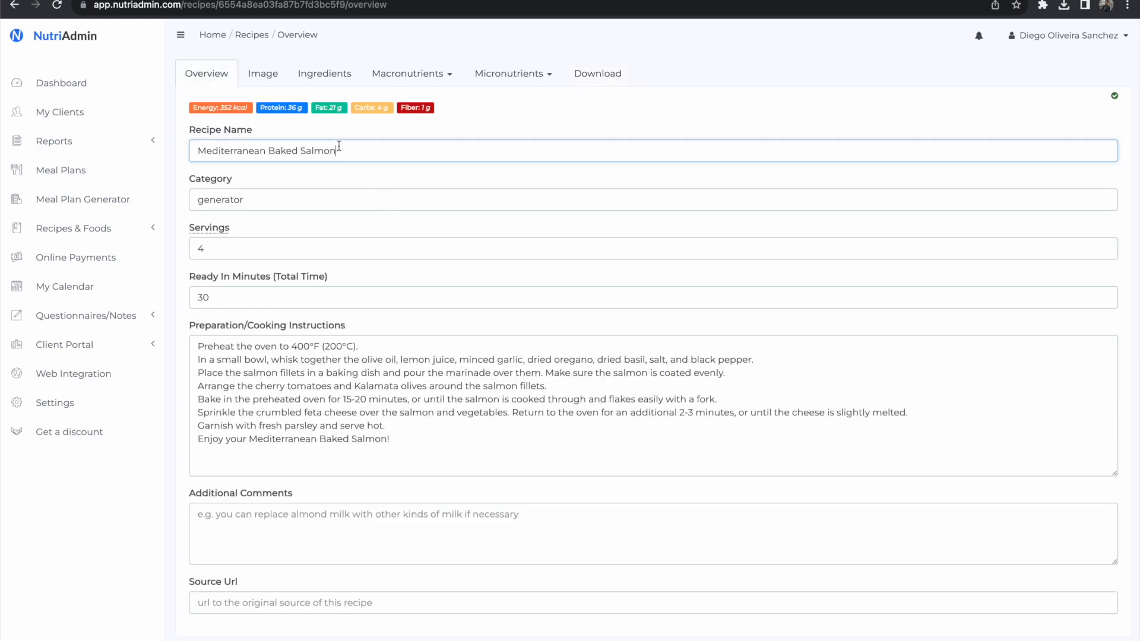
key(Tab)
click(343, 248)
click(350, 296)
triple_click(294, 396)
click(381, 325)
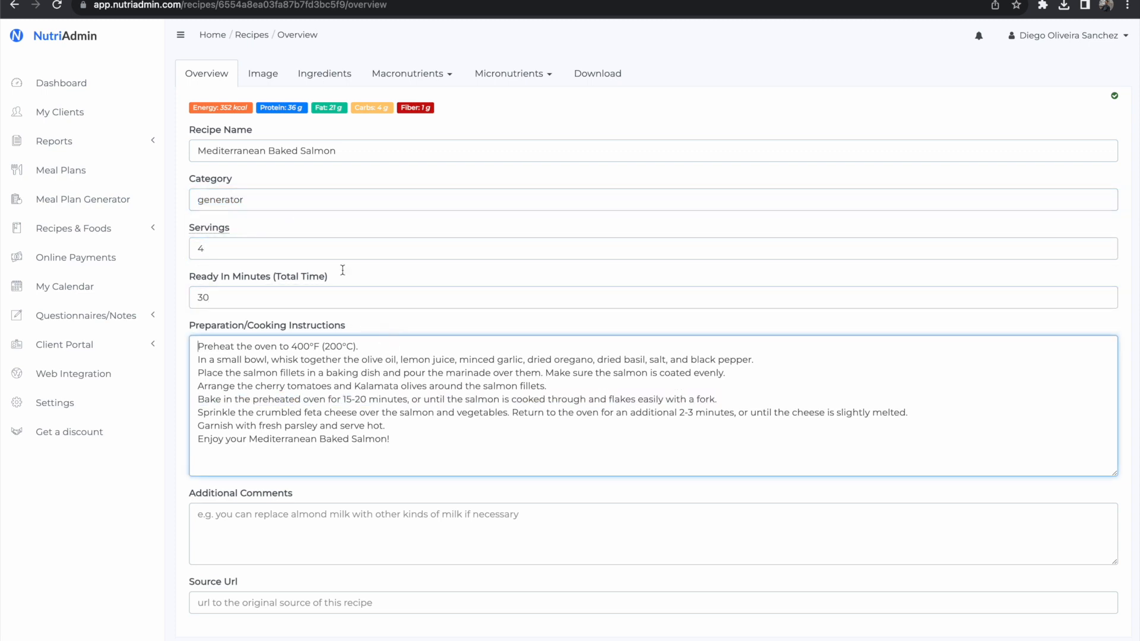
click(260, 73)
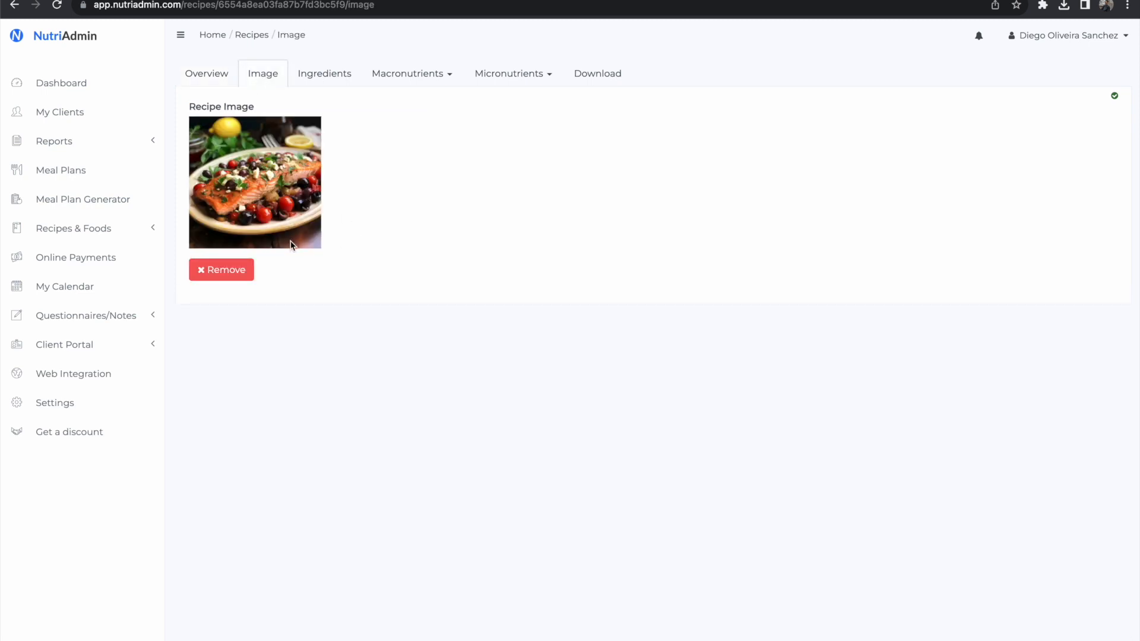
Step: Search the foods for "banana" and add the standard Banana entry to the recipe's ingredients
click(321, 68)
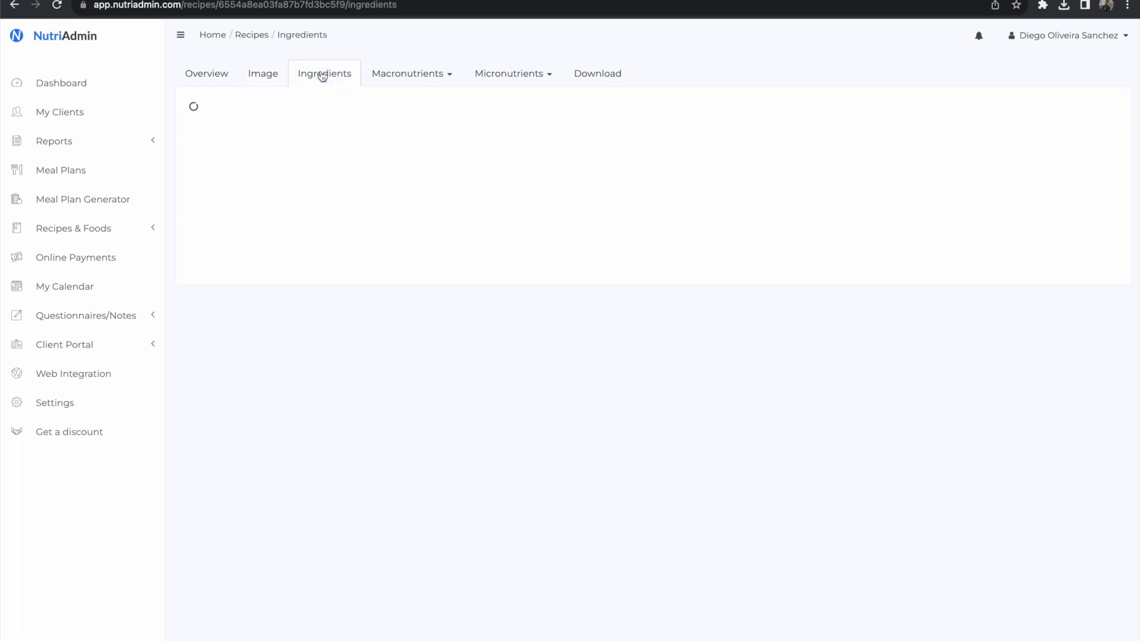
click(402, 109)
text(banana)
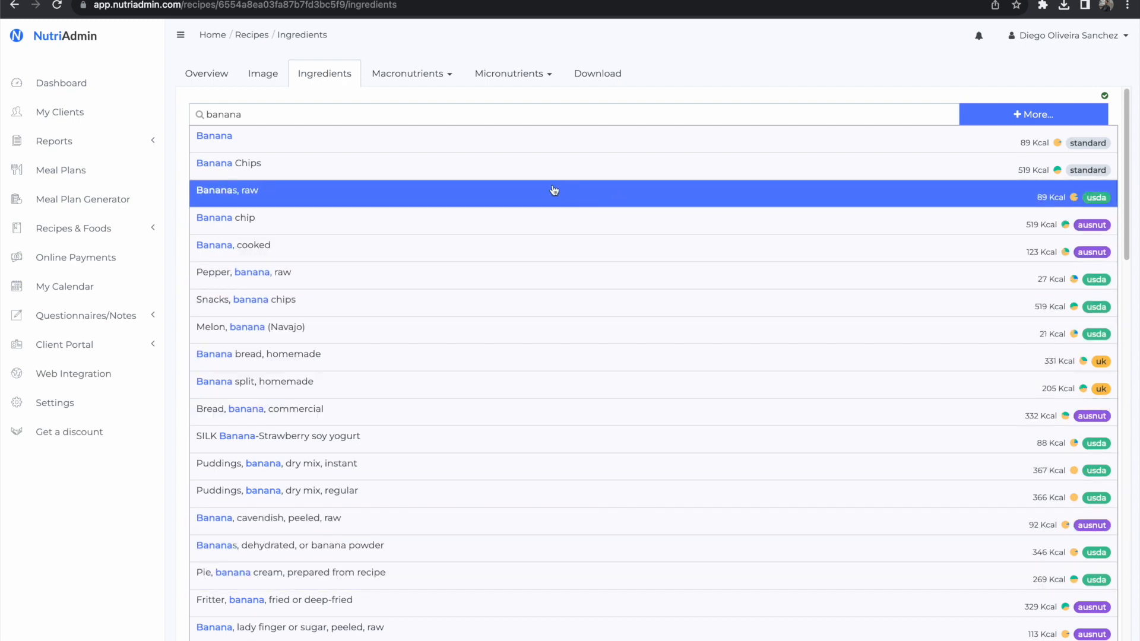
click(264, 143)
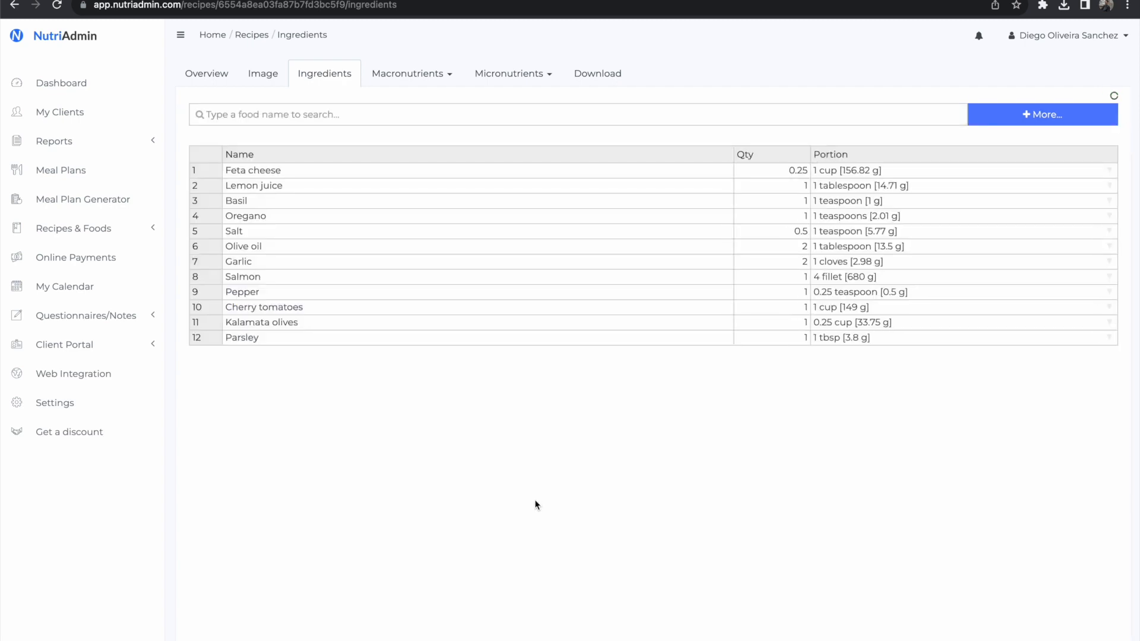
Step: Remove the Banana row from the recipe's ingredient table
click(275, 355)
right_click(279, 355)
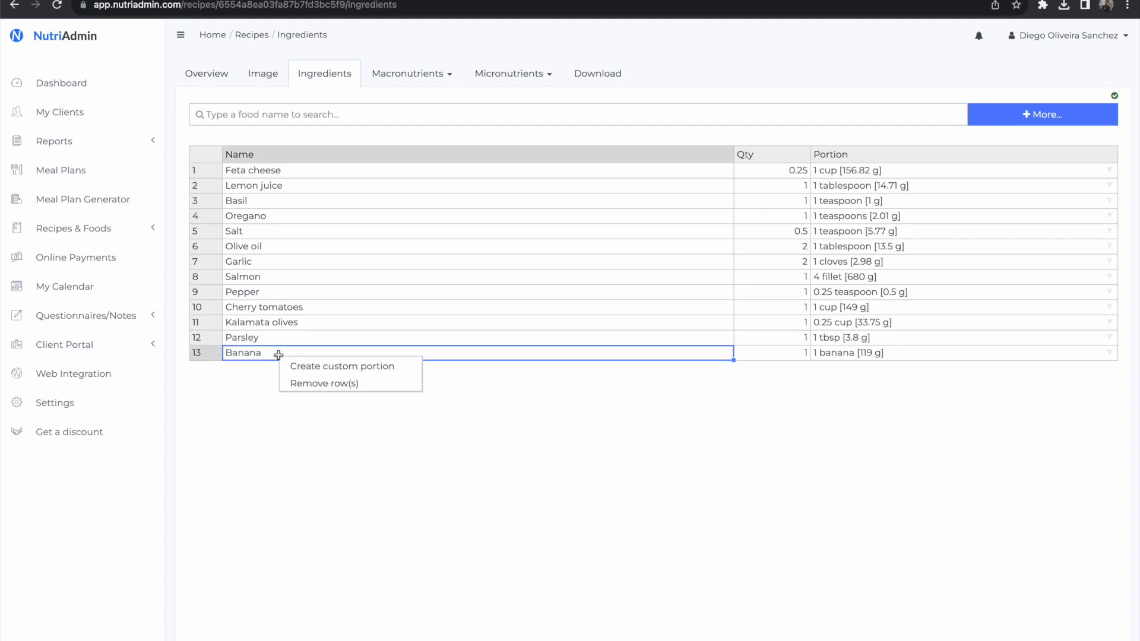
click(314, 383)
click(454, 184)
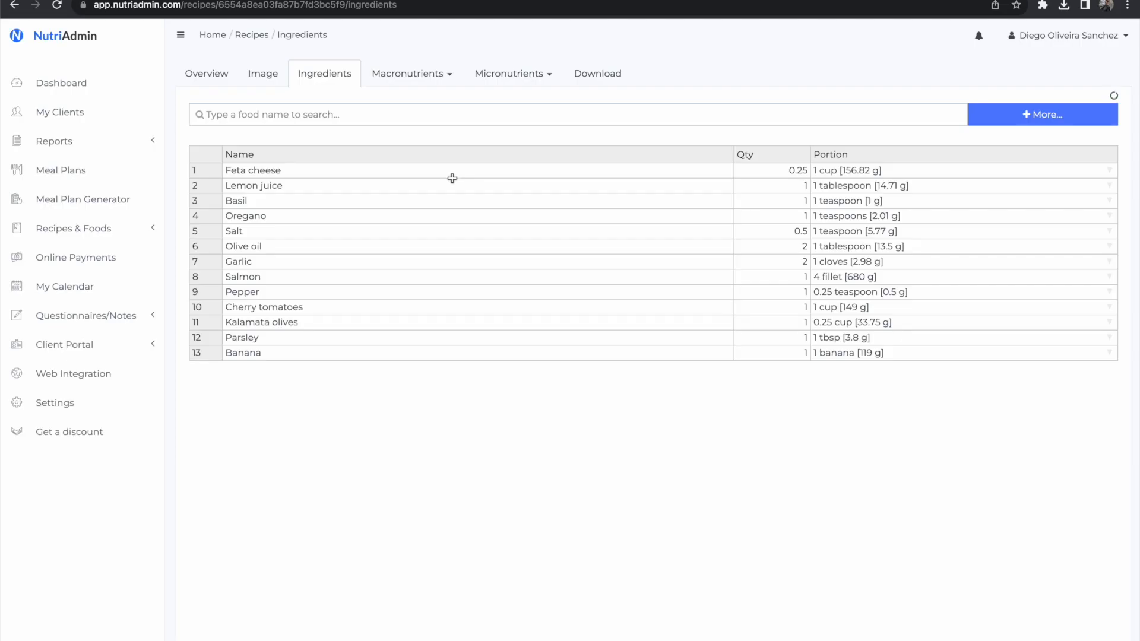
Step: Open the macronutrient summary of the Mediterranean Baked Salmon recipe
click(415, 79)
click(415, 100)
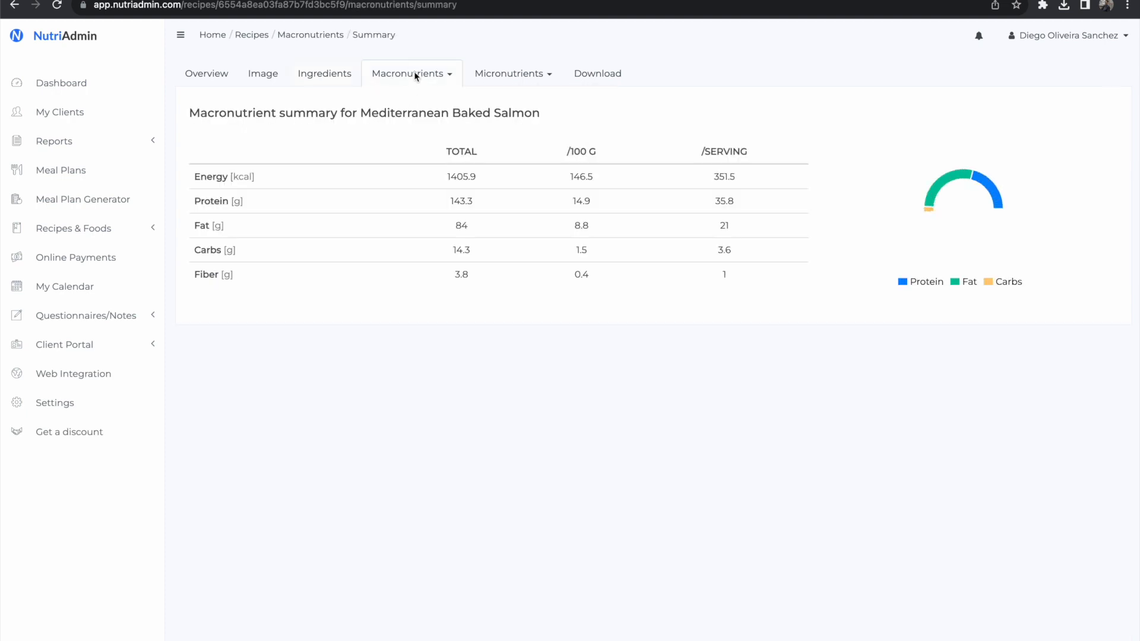
Step: Open the per-serving macronutrient breakdown of the salmon recipe, followed by its per-serving micronutrient breakdown
click(414, 72)
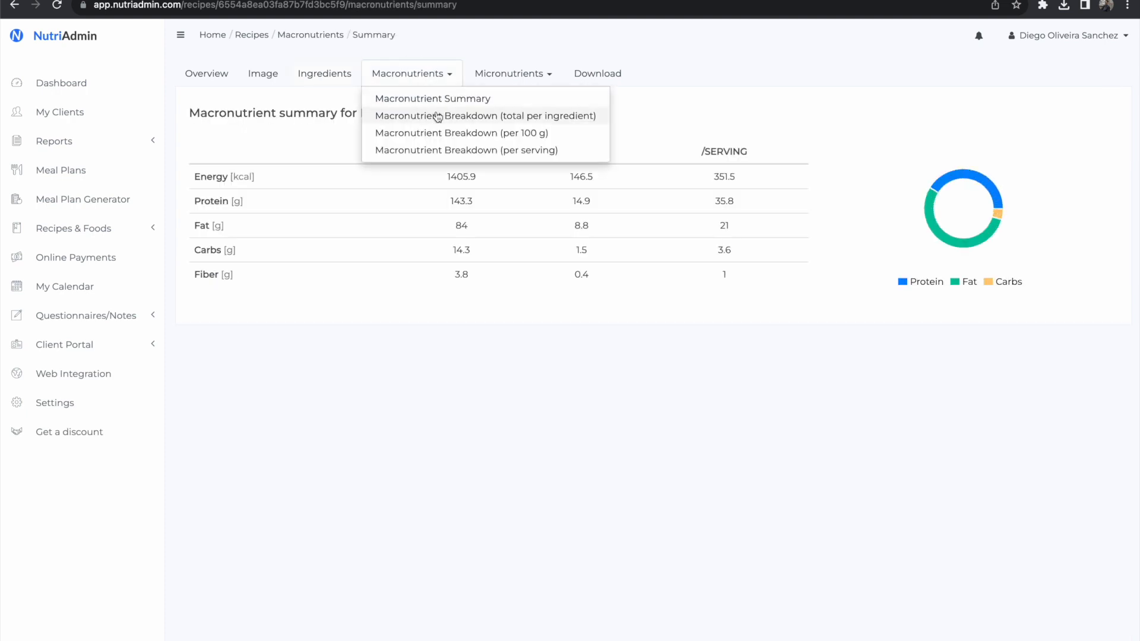
click(452, 152)
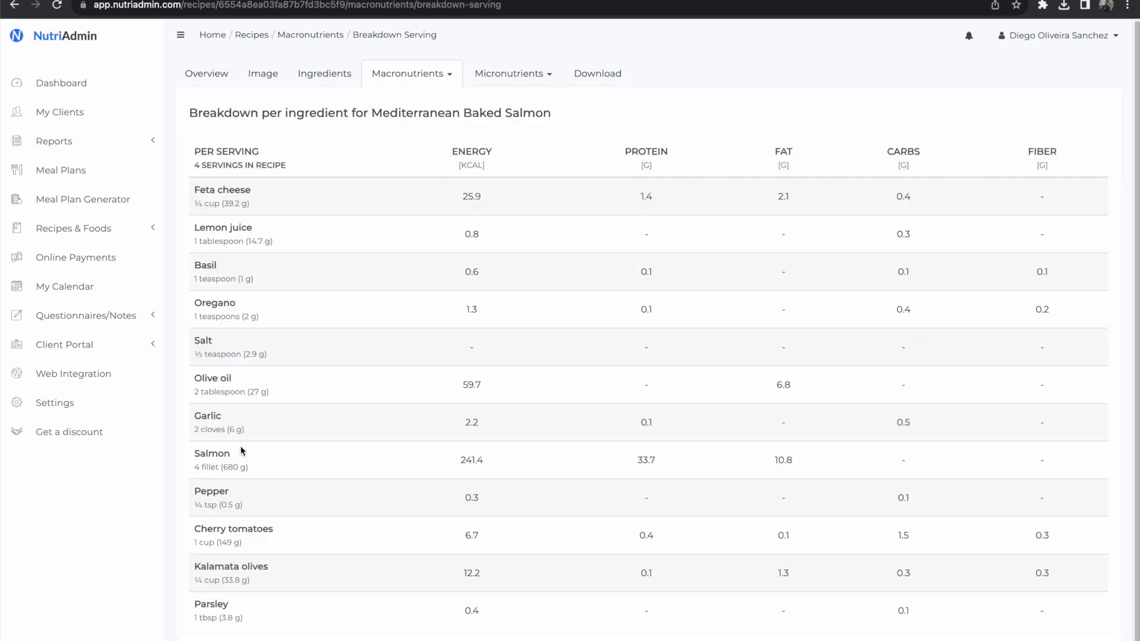
click(492, 82)
click(605, 151)
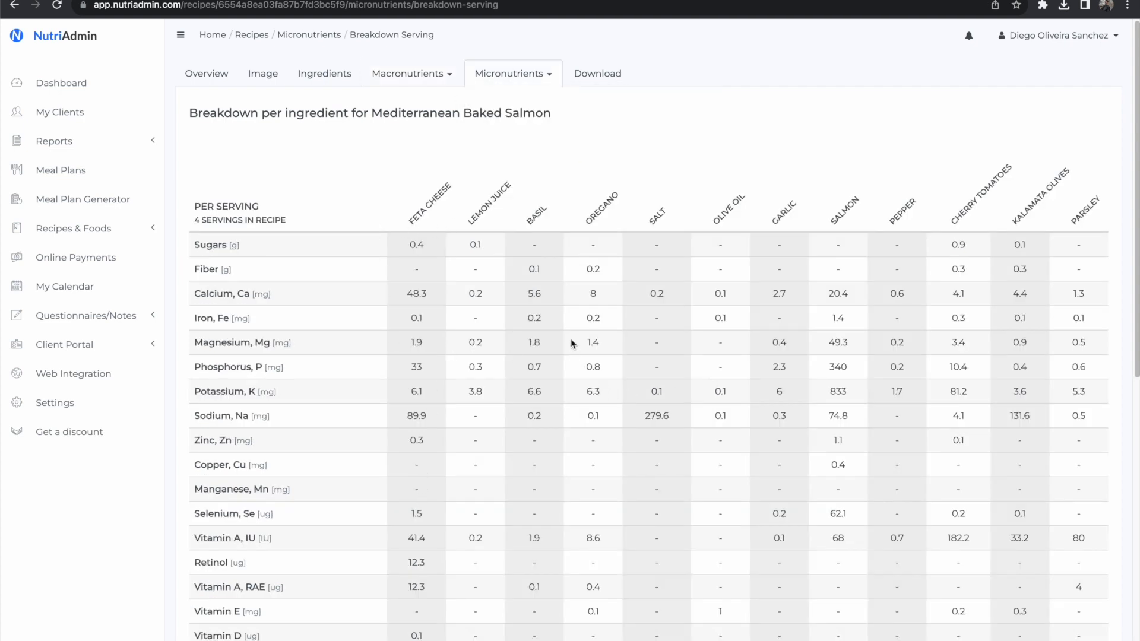
Step: Examine the sodium contribution of each ingredient in the micronutrient breakdown, especially salt and Kalamata olives
drag(411, 203, 856, 185)
click(692, 226)
triple_click(266, 417)
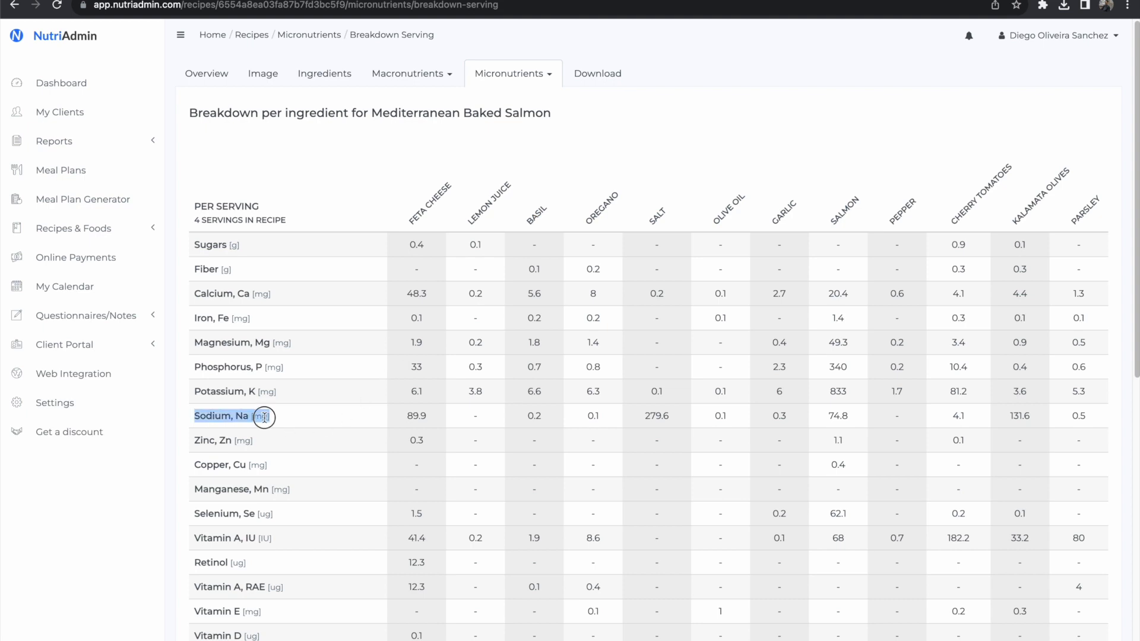
double_click(655, 416)
double_click(656, 216)
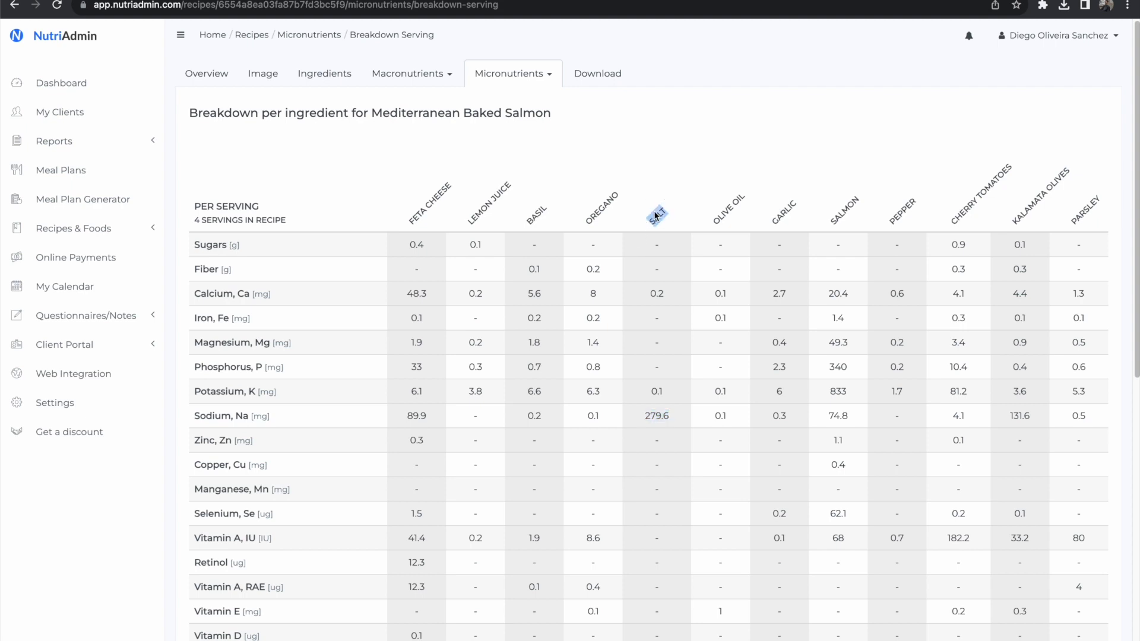
click(859, 412)
double_click(1027, 417)
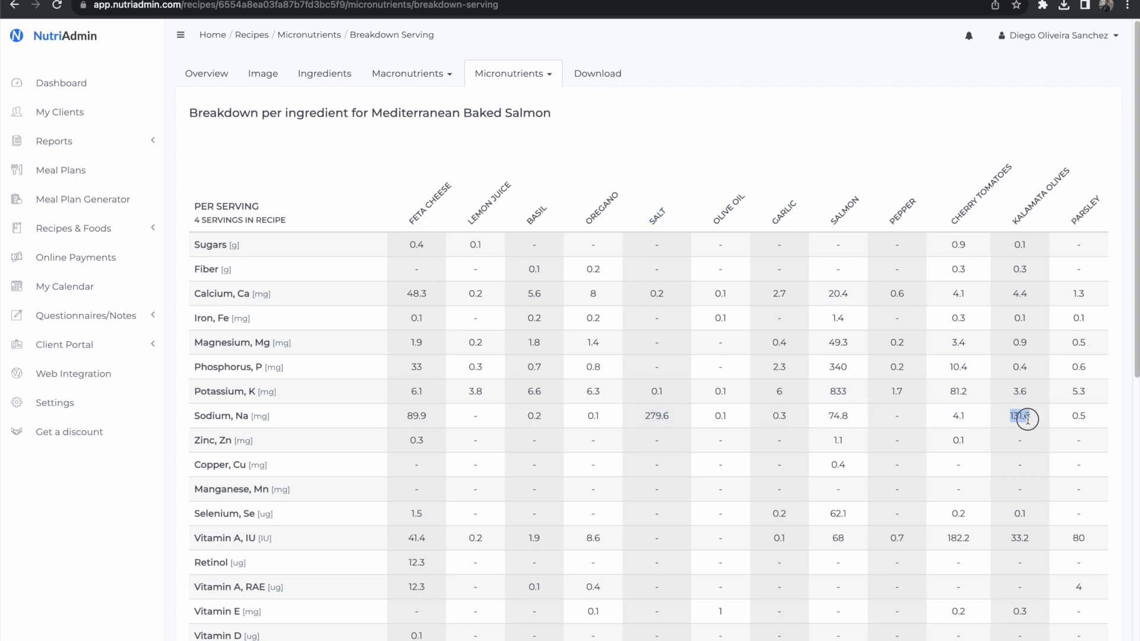
double_click(1029, 202)
click(1029, 202)
click(1024, 416)
double_click(1003, 416)
click(516, 171)
Step: Open the Spoonacular recipe database from the recipe database search page
click(107, 226)
click(122, 282)
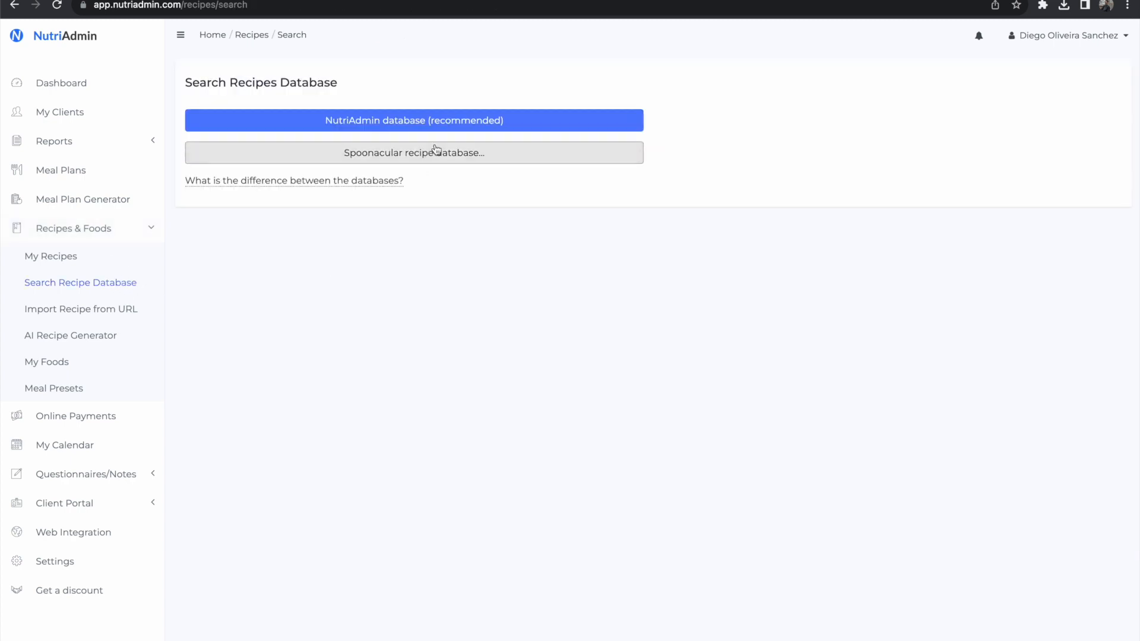
click(440, 153)
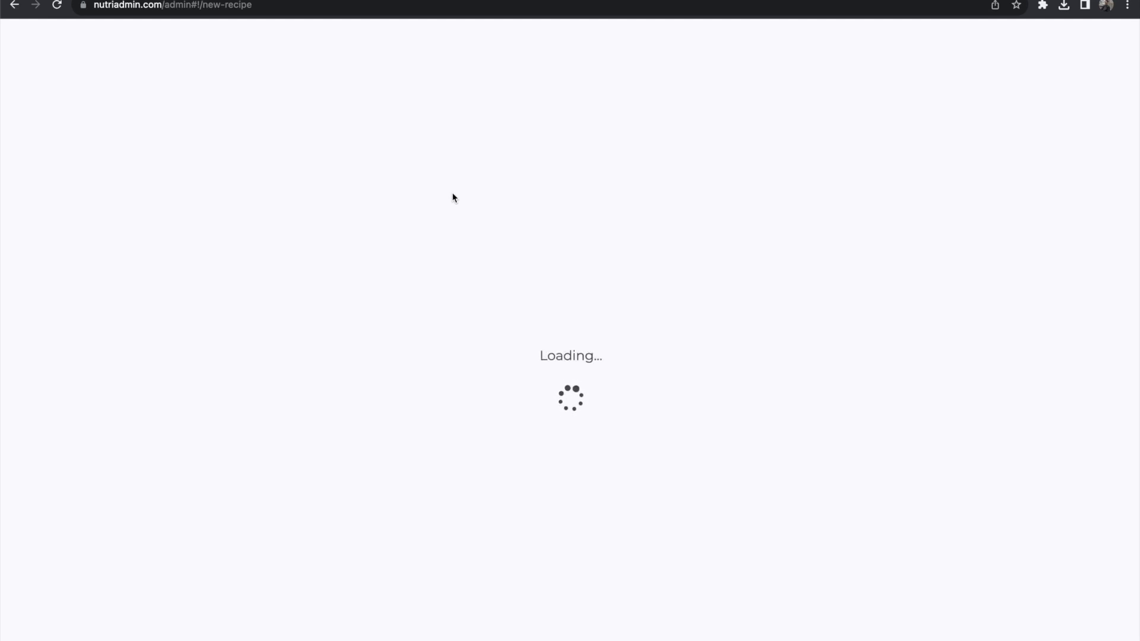
click(589, 196)
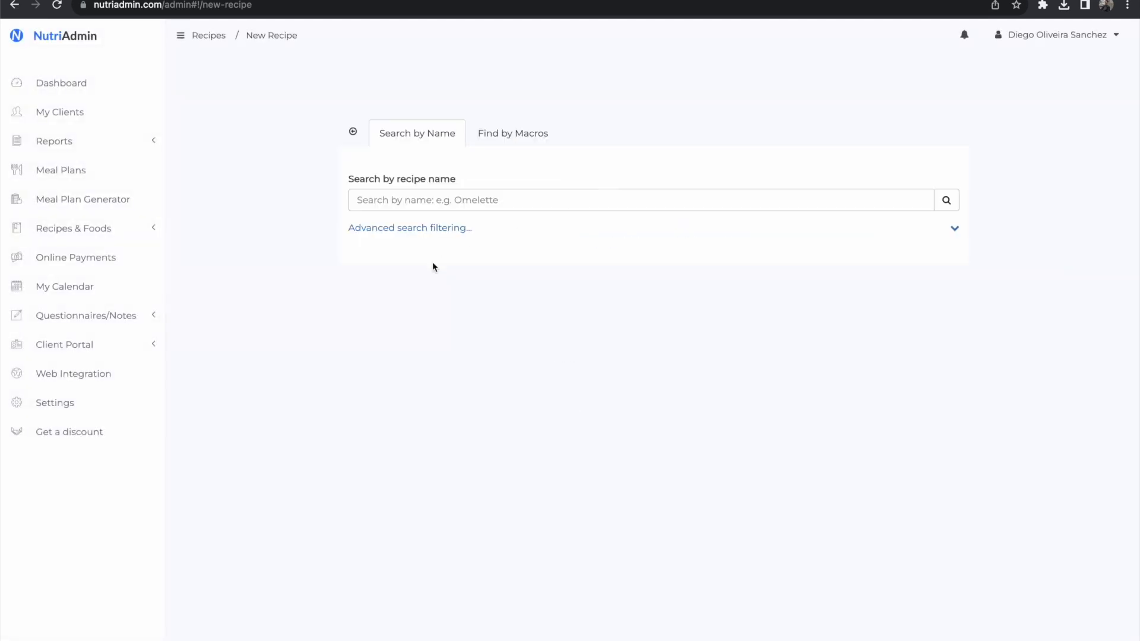
Step: Search the Spoonacular recipes by name for "omelette" and browse the list of results
click(464, 197)
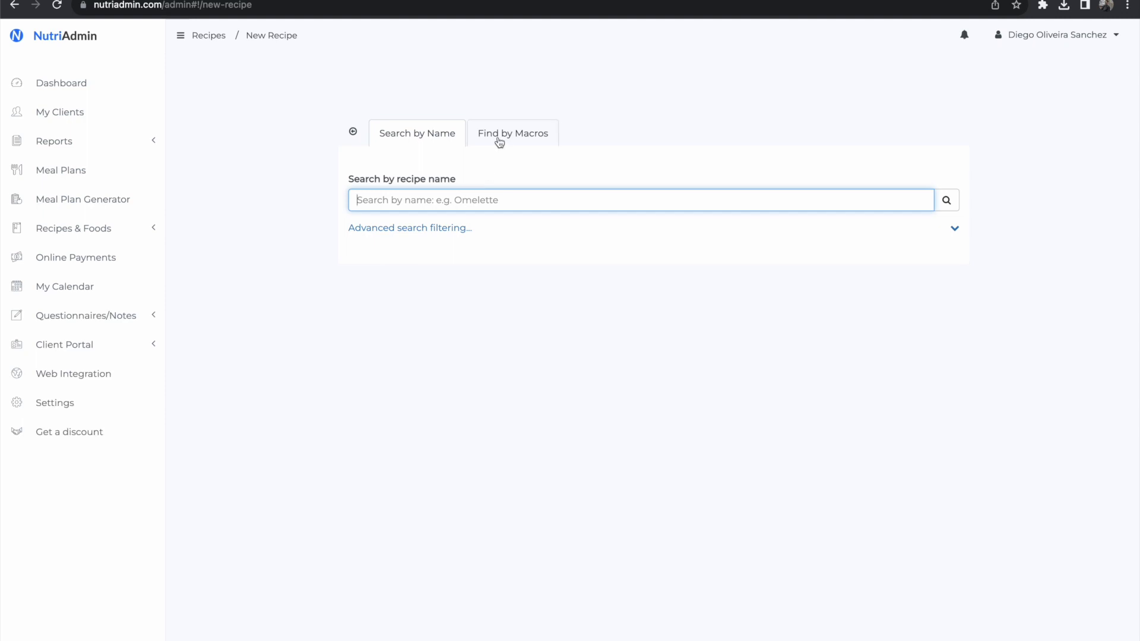
click(494, 197)
text(omelette)
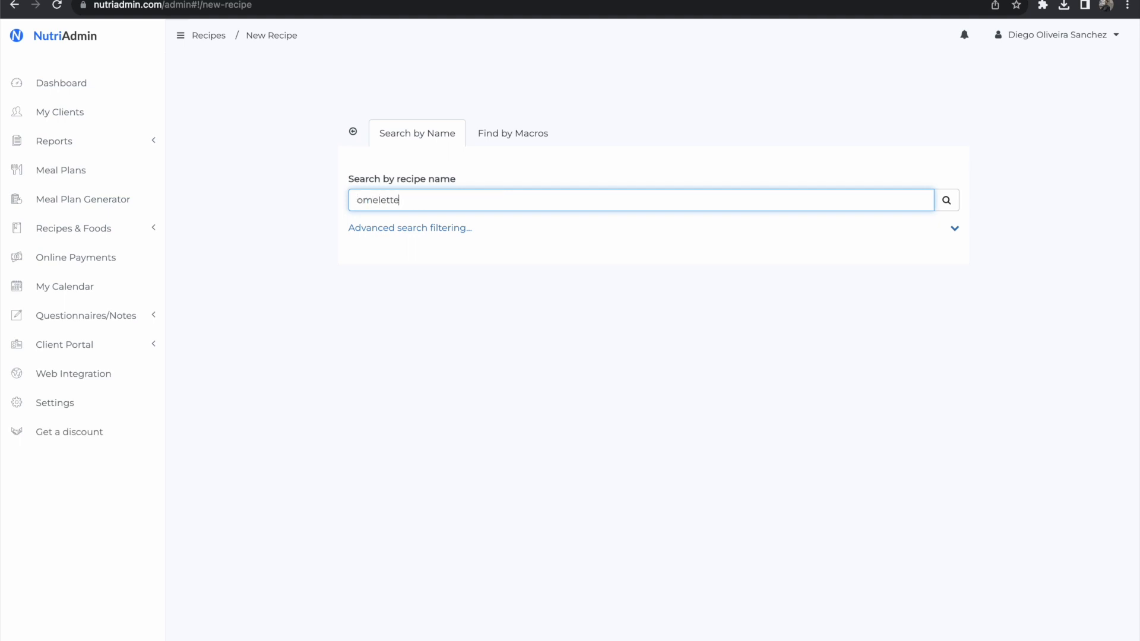
key(Return)
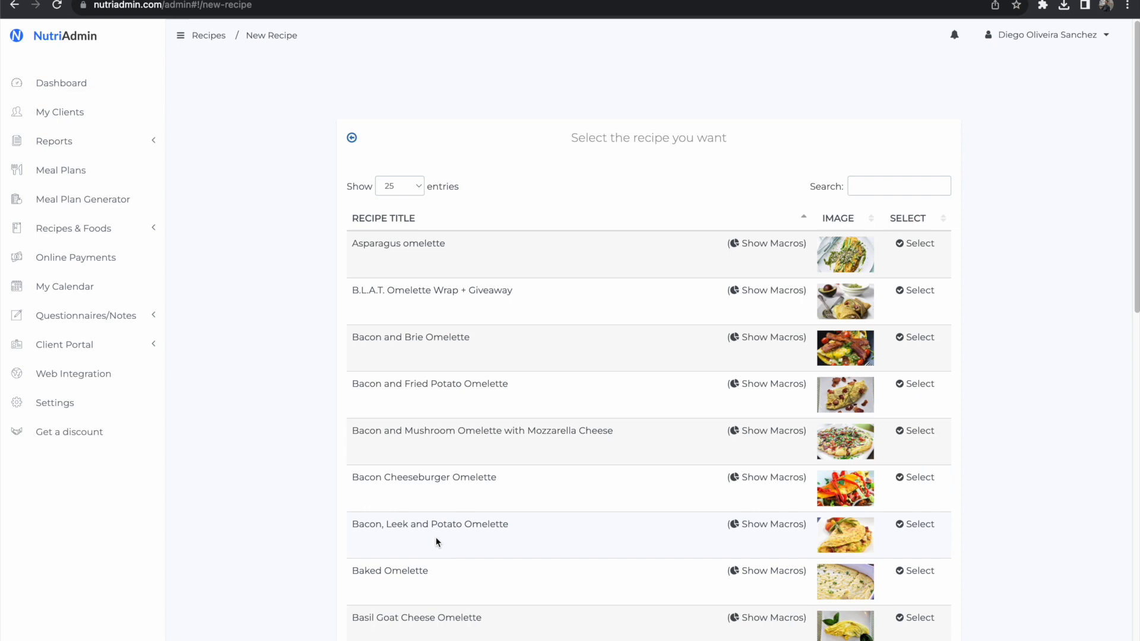
scroll(497, 460, down, 3)
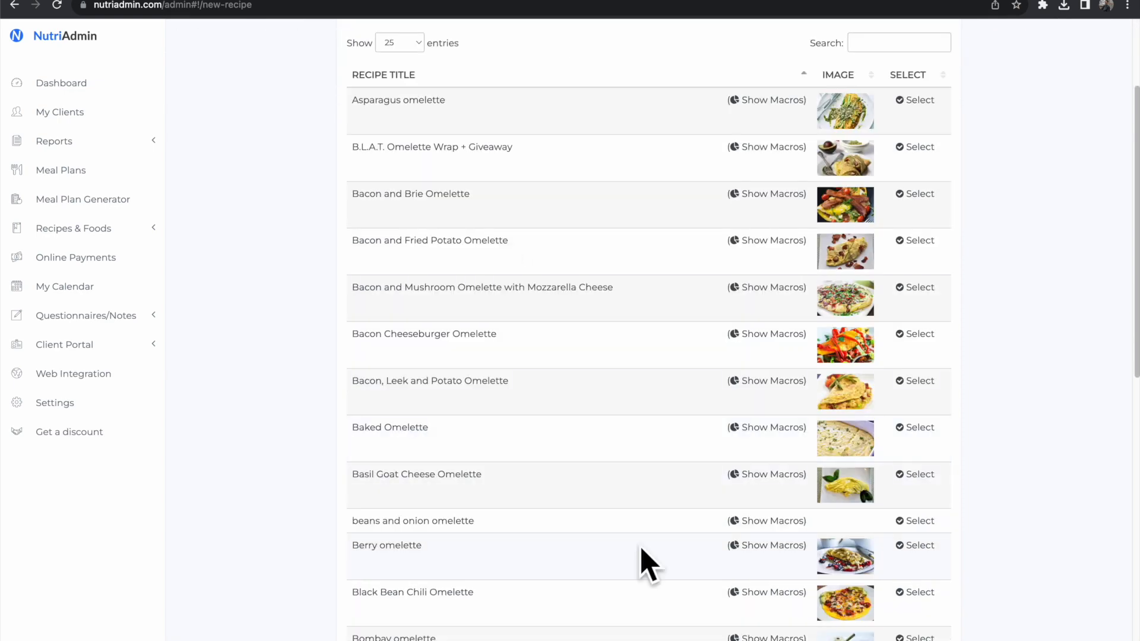
scroll(613, 430, down, 10)
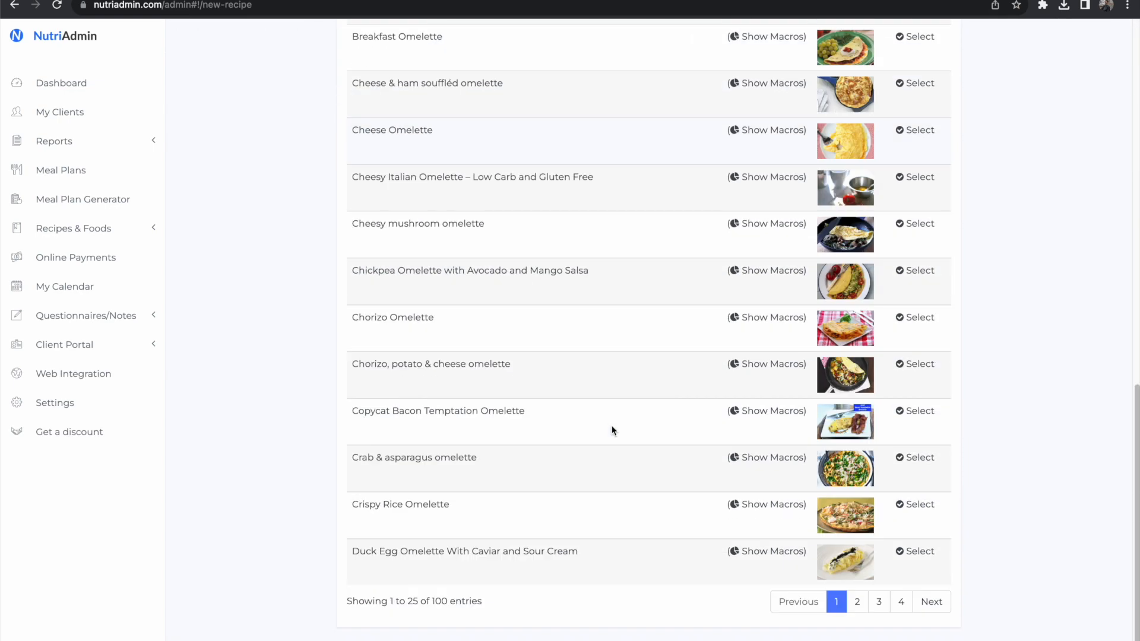
scroll(614, 429, up, 15)
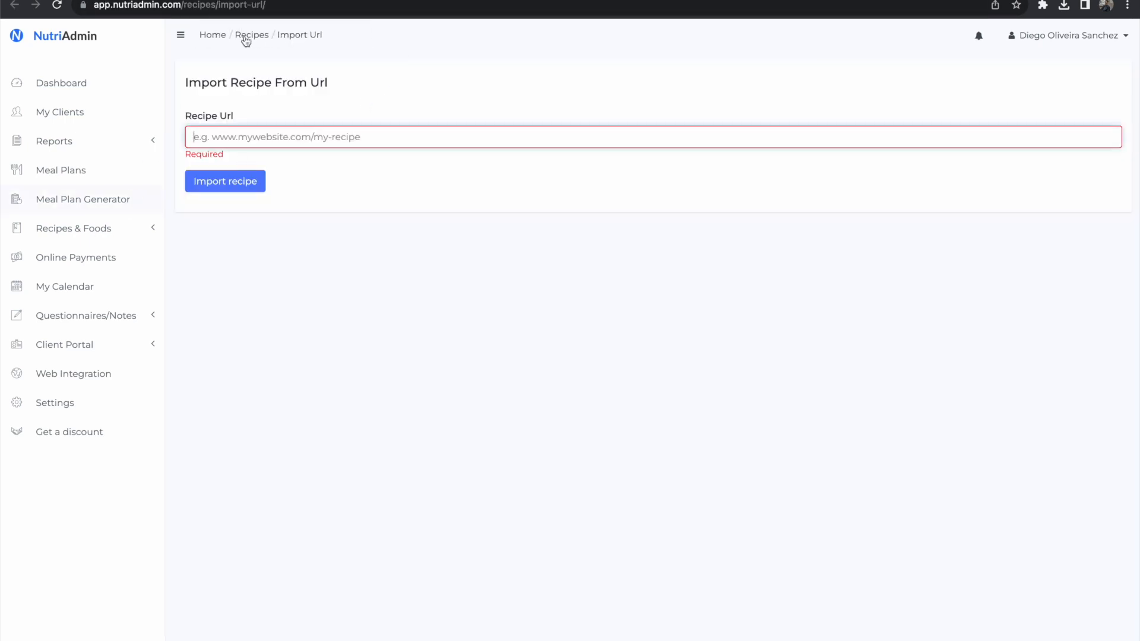
Step: Open the form for importing a recipe from a URL, and view the Easy coronation chicken recipe on the BBC Good Food site
click(151, 232)
click(349, 136)
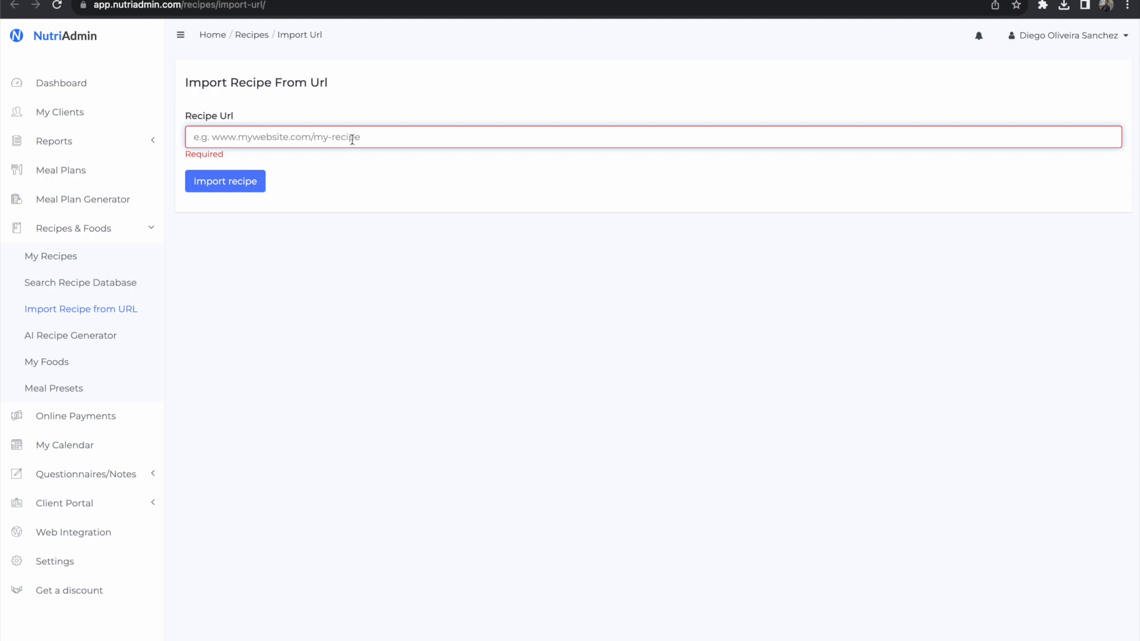
key(ctrl+Tab)
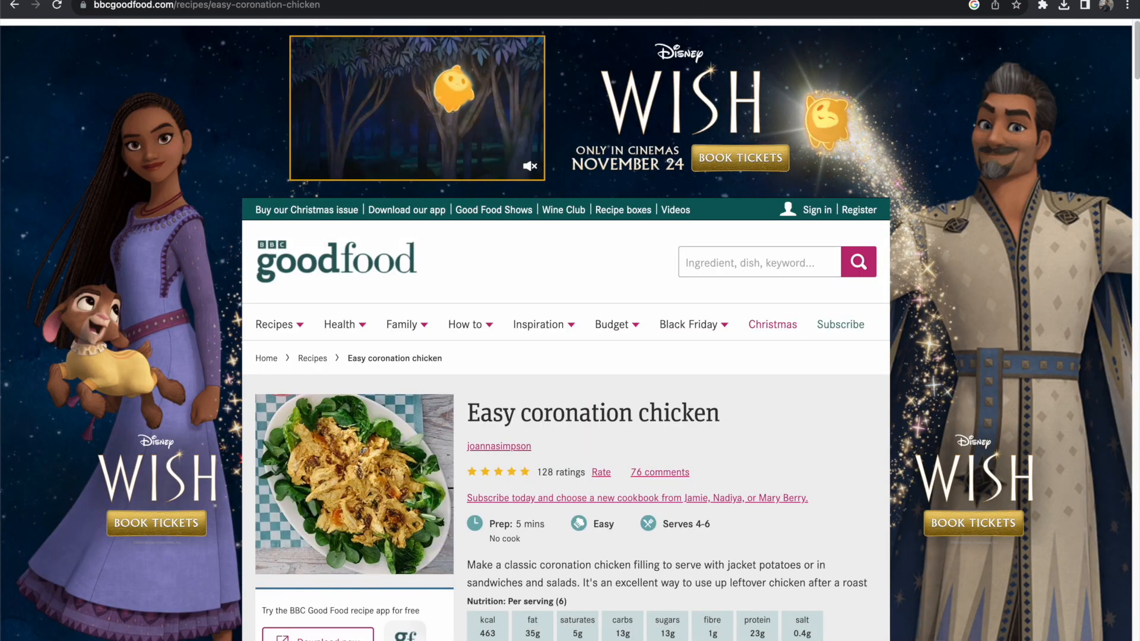
mouse_move(471, 324)
scroll(504, 456, down, 1)
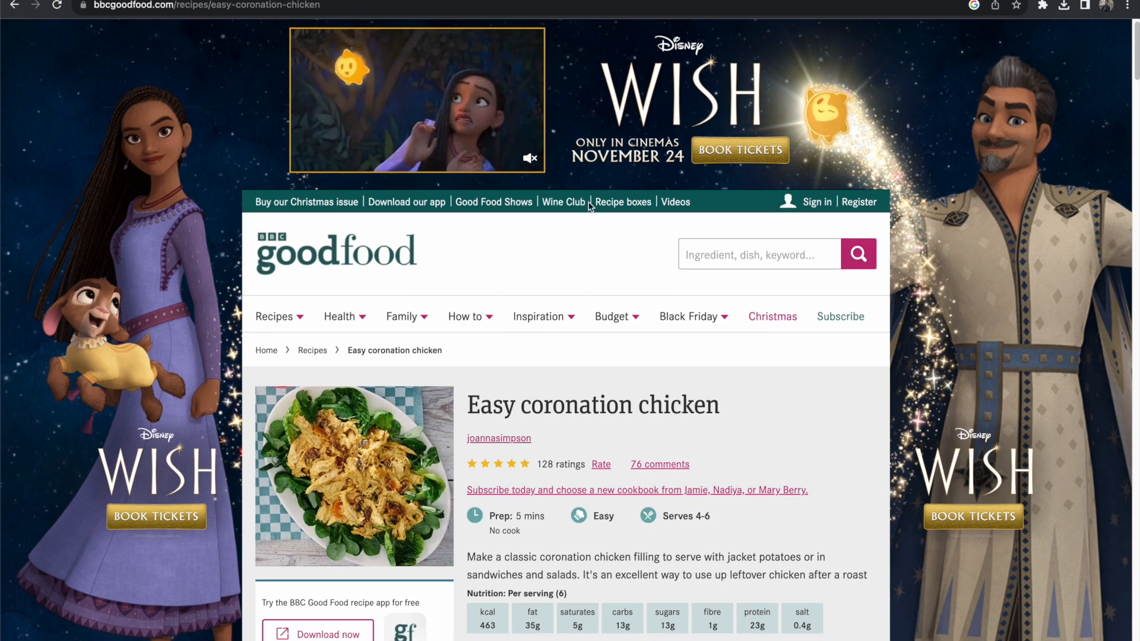
scroll(457, 436, down, 1)
scroll(457, 437, down, 1)
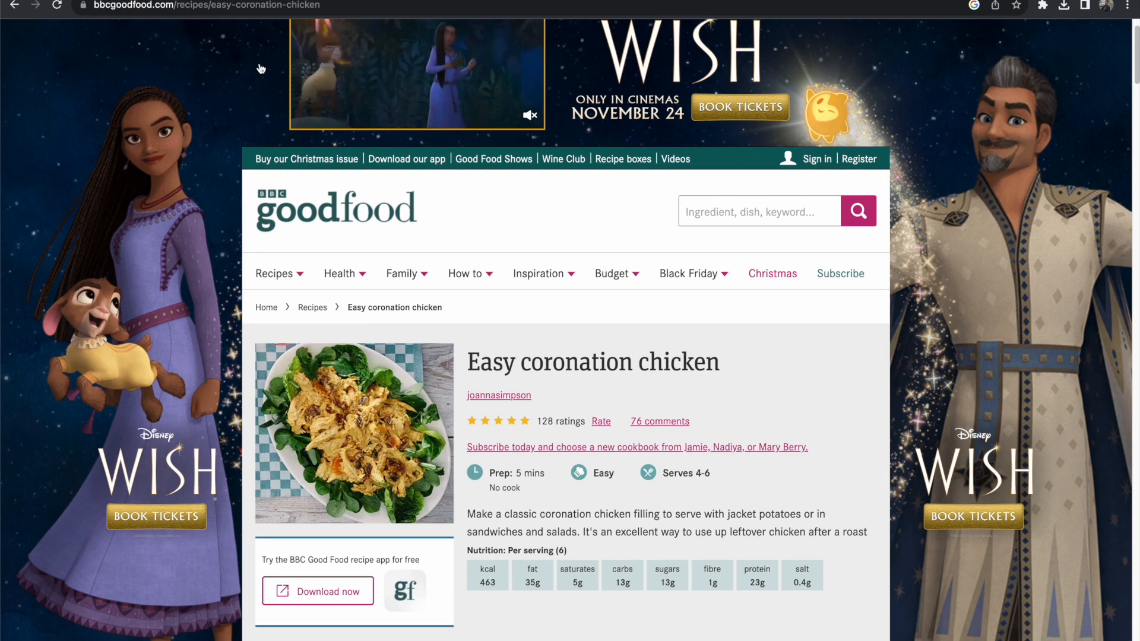
click(242, 3)
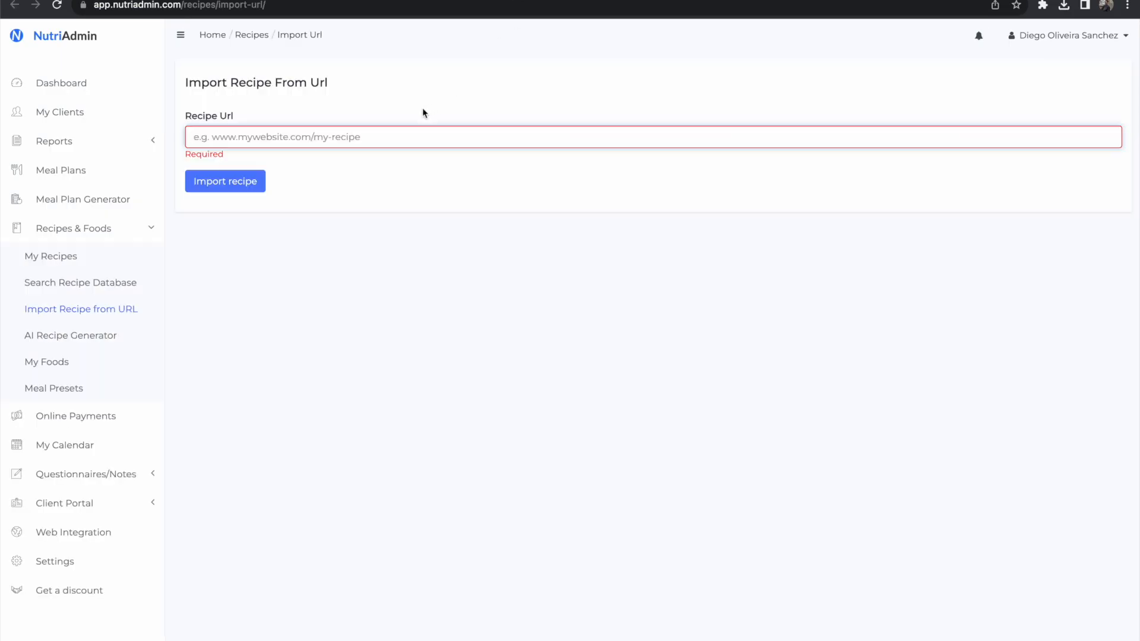
text(https://www.bbcgoodfood.com/recipes/easy-coronation-chicken)
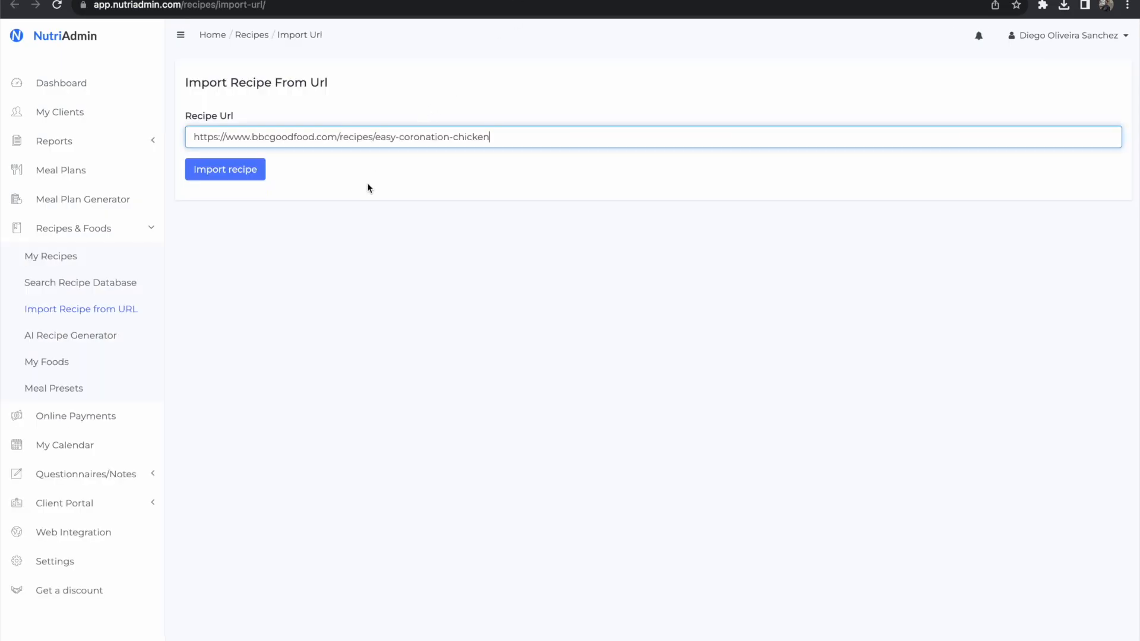
click(247, 170)
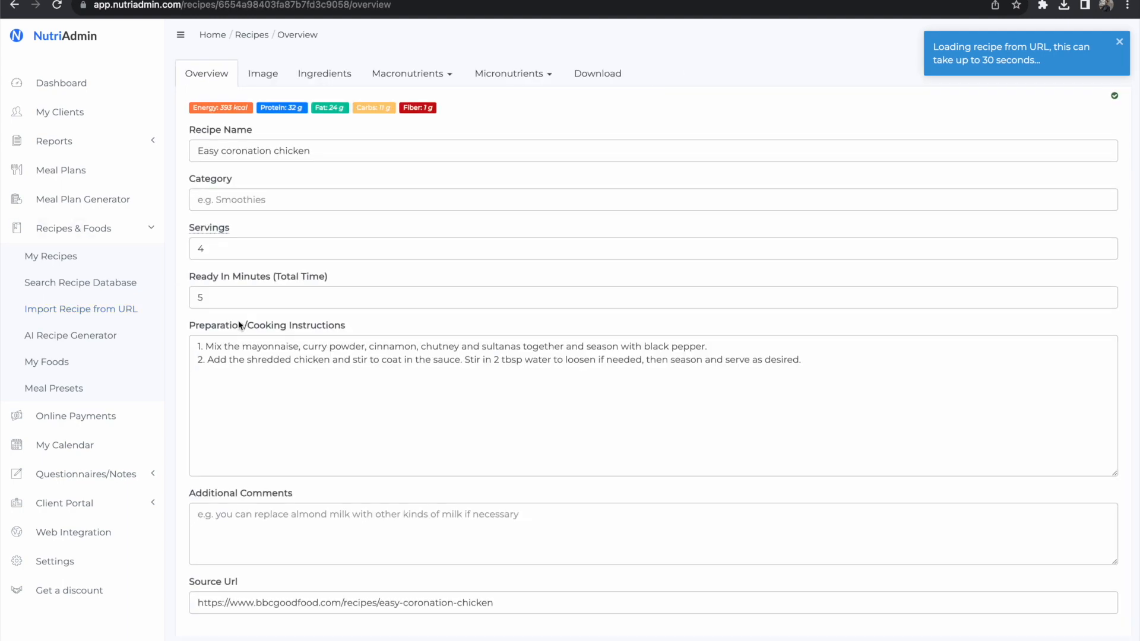
Step: Review the imported Easy coronation chicken recipe's instructions, ingredients and macronutrient summary
click(254, 389)
key(super+a)
click(262, 74)
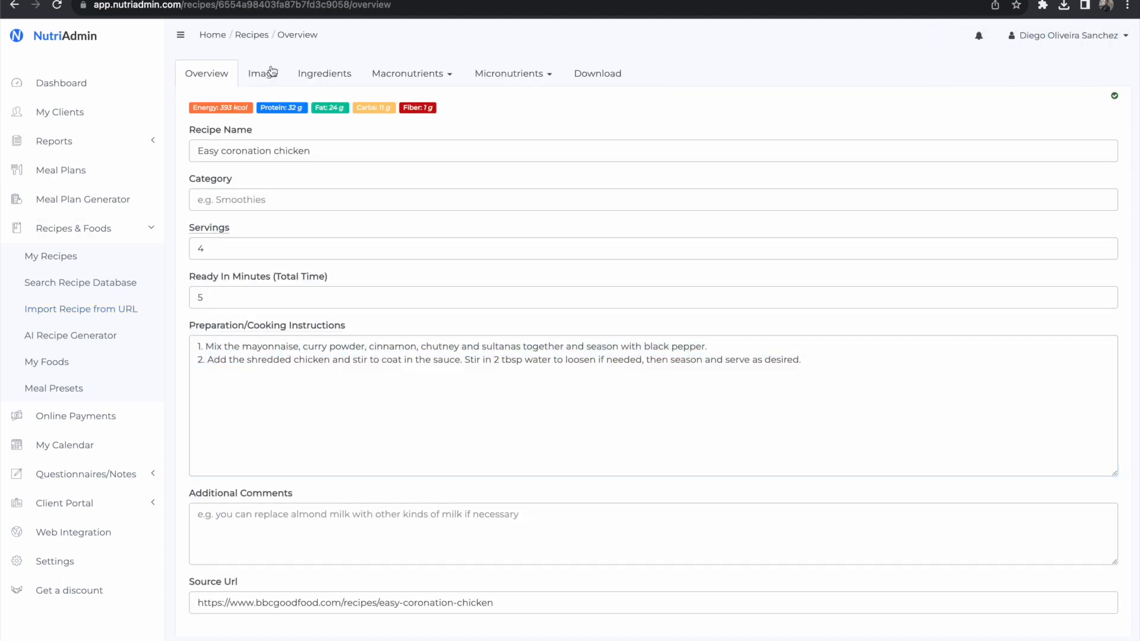
click(307, 72)
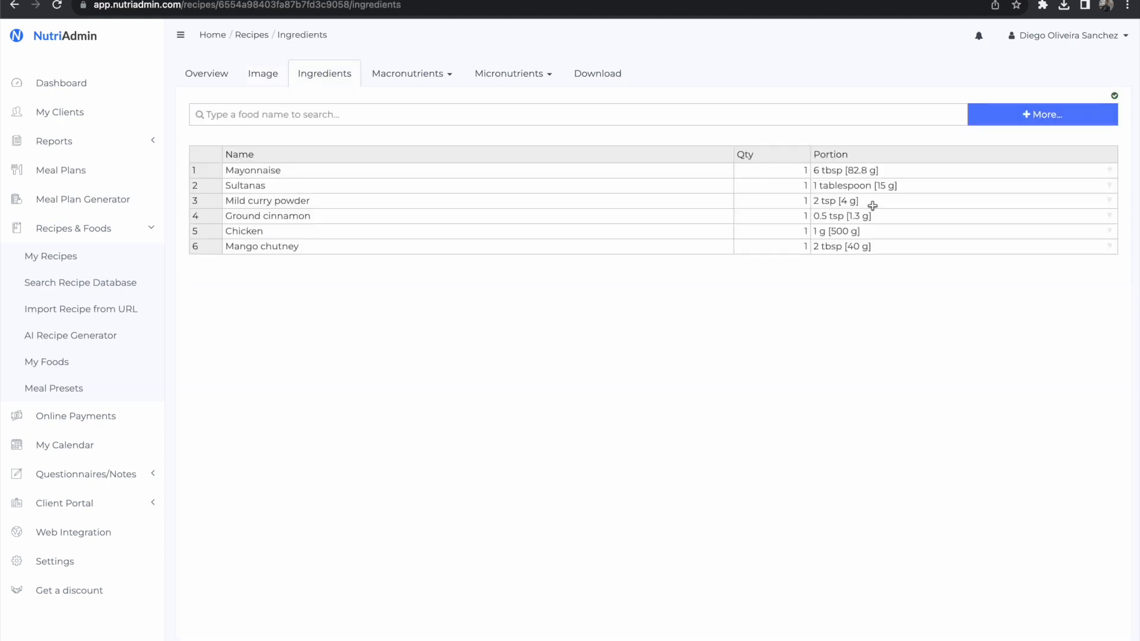
click(409, 76)
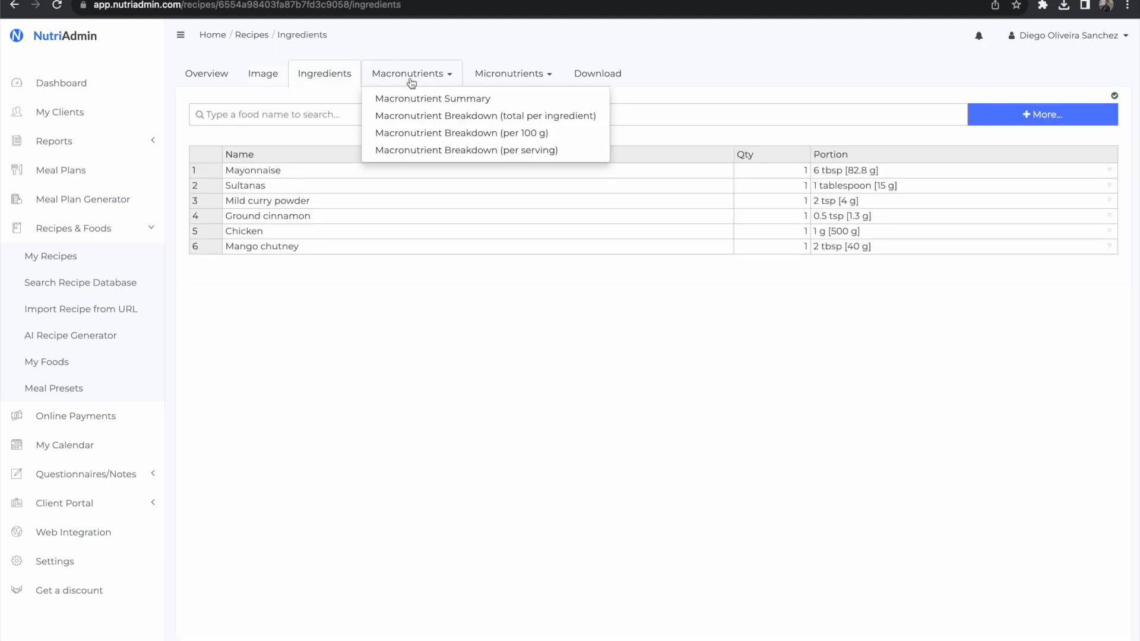
click(413, 96)
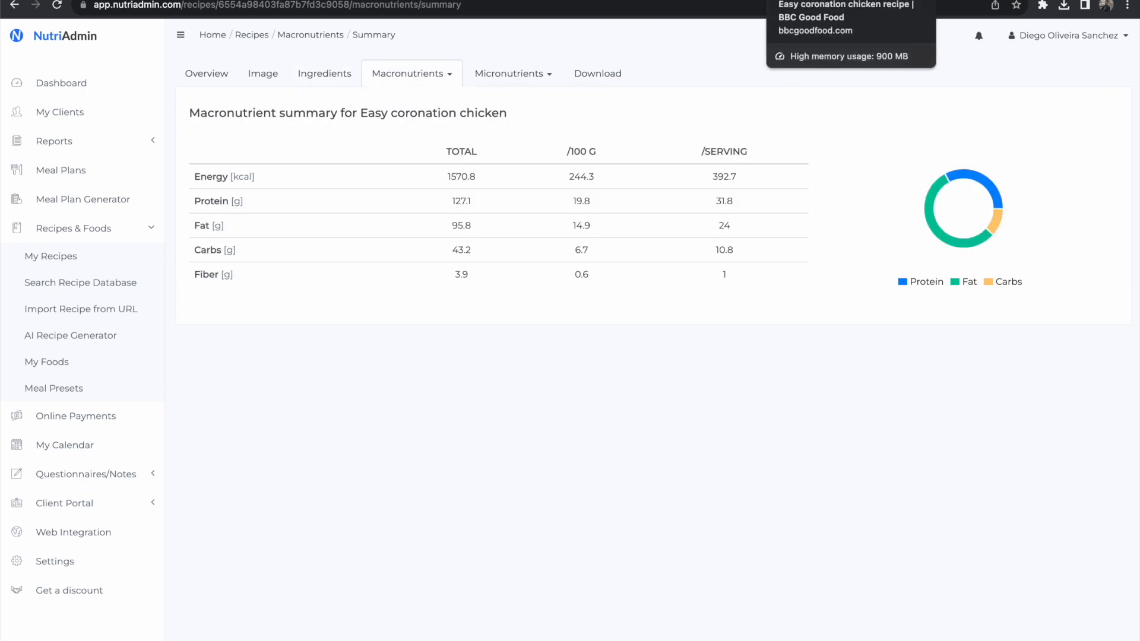
Step: Look back at the BBC Good Food source page and switch to the Generate AI Recipe form
click(831, 1)
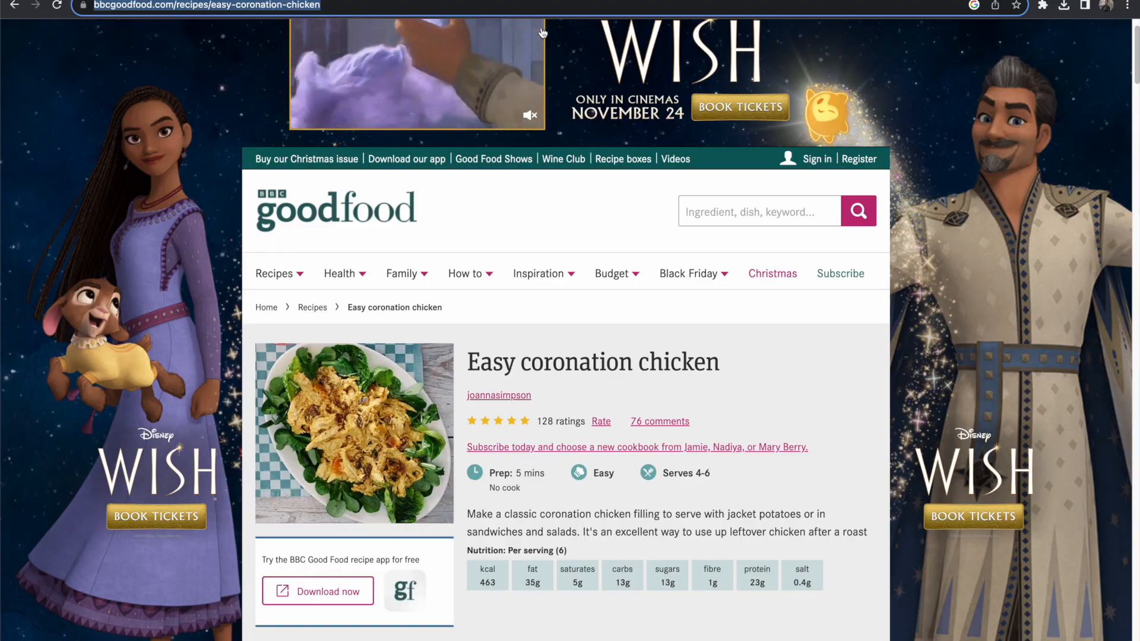
key(ctrl+shift+Tab)
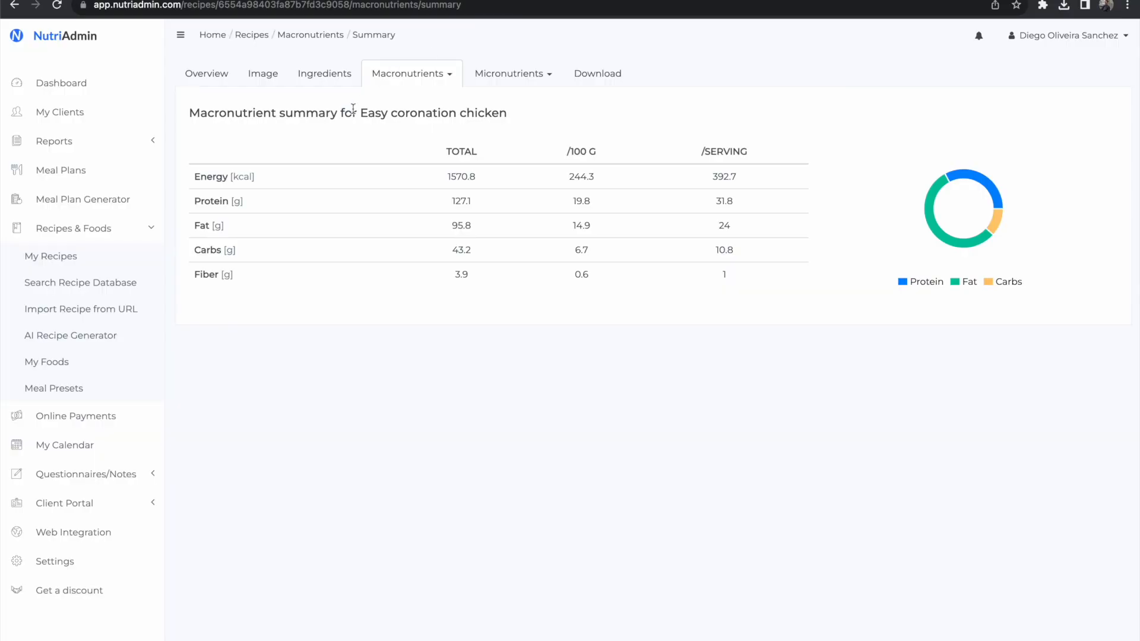
click(653, 1)
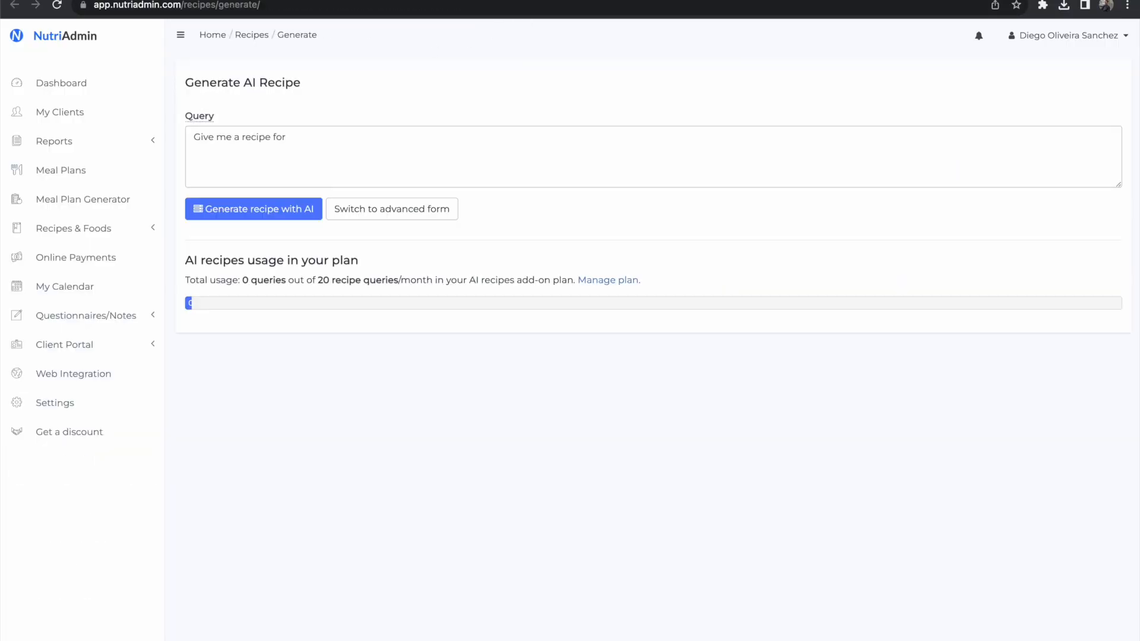
key(ctrl+shift+Tab)
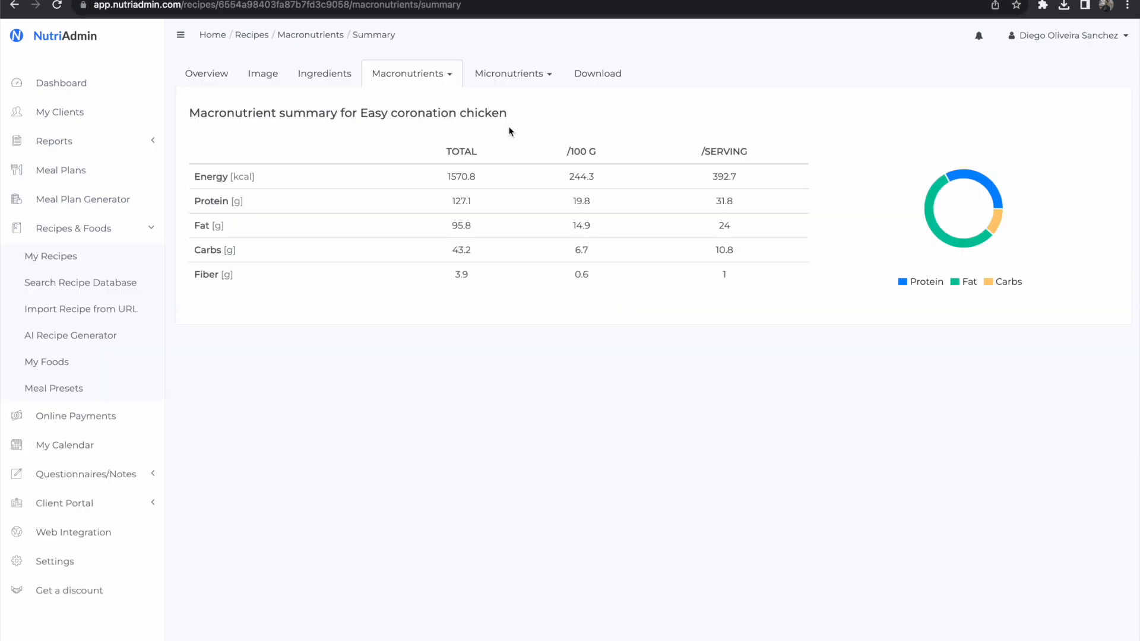
click(579, 73)
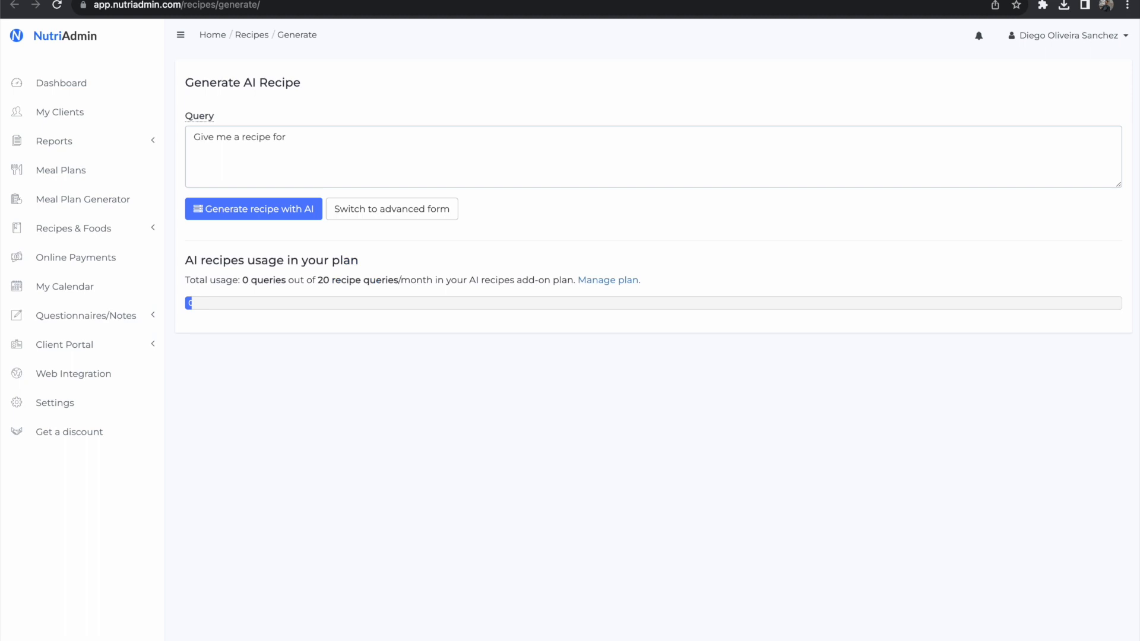
Step: Generate an AI recipe with the query "Give me a recipe for a light breakfast, for a paleo diet, low in salt, and including pork"
click(421, 145)
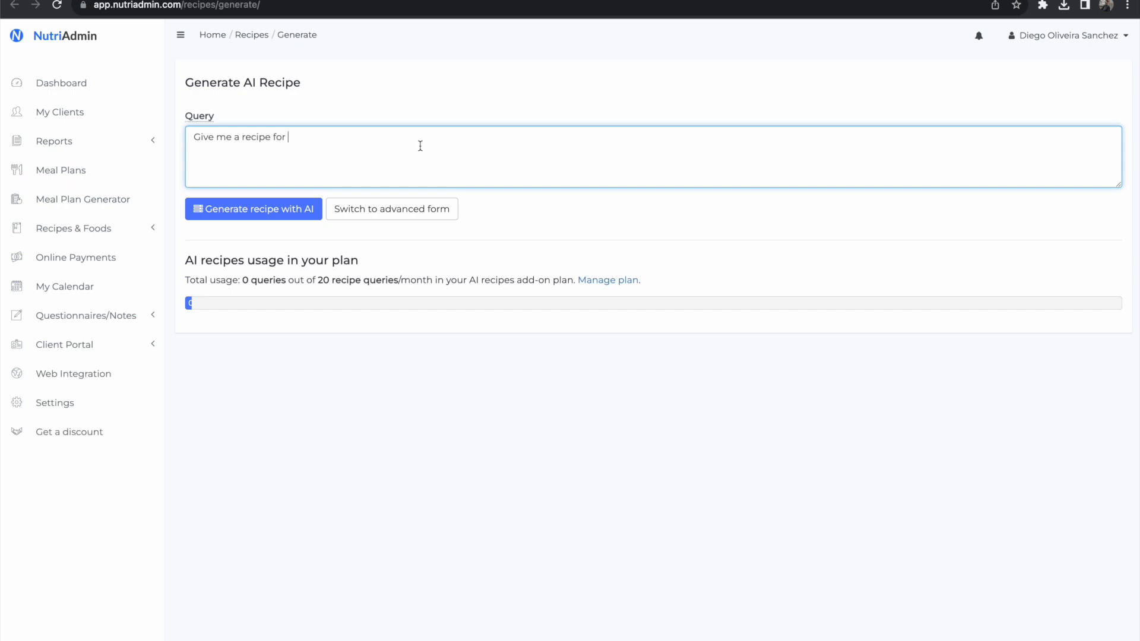
text(a light breakfast, for a pe)
text(leo diet, low in salt, and including pork)
key(Tab)
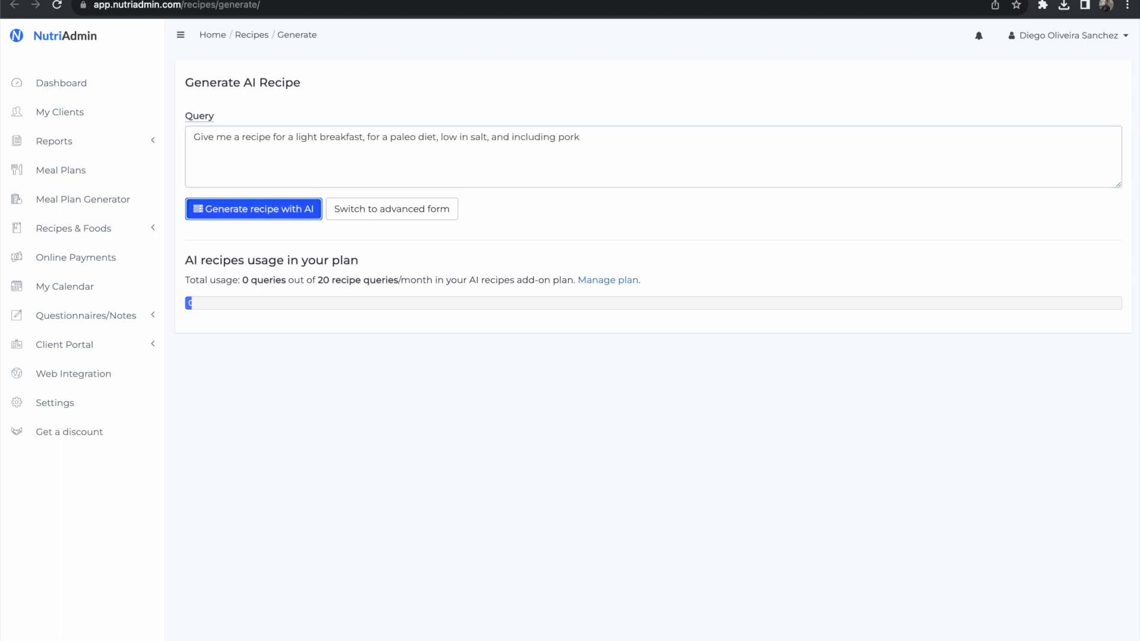
key(Return)
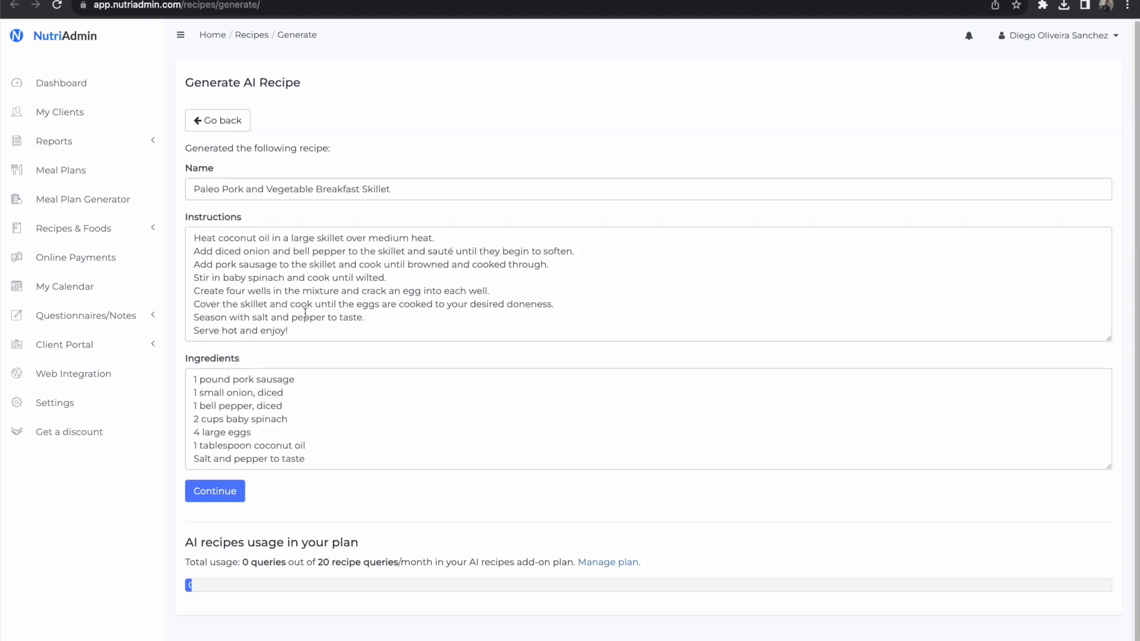
Step: Review the name, instructions and ingredients of the generated breakfast recipe
triple_click(273, 187)
triple_click(297, 261)
click(308, 333)
click(304, 408)
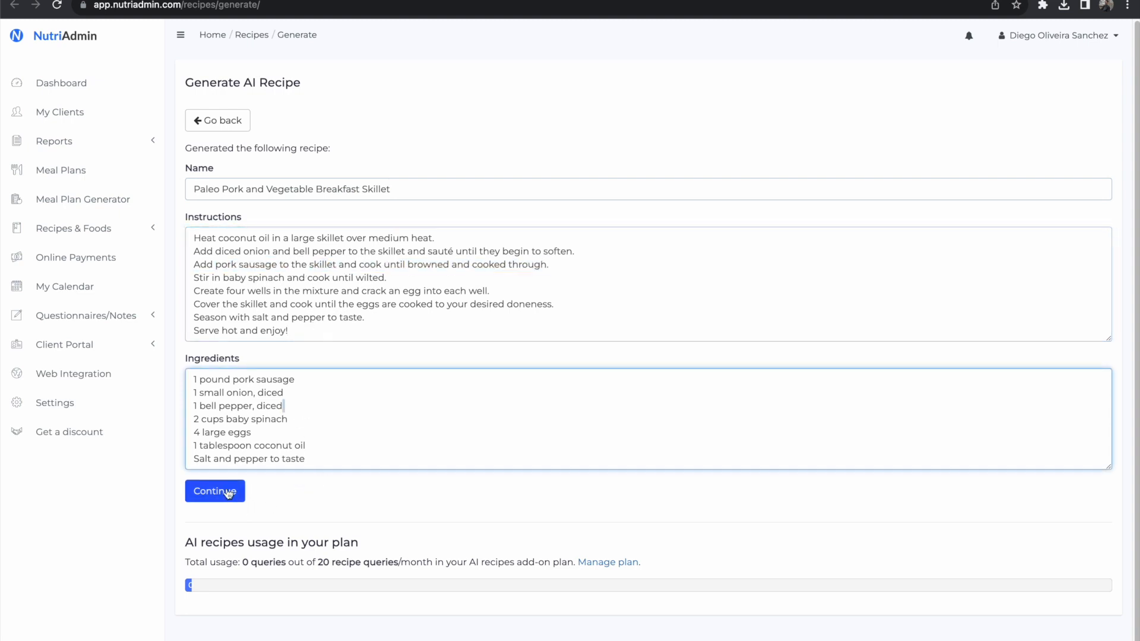
triple_click(289, 189)
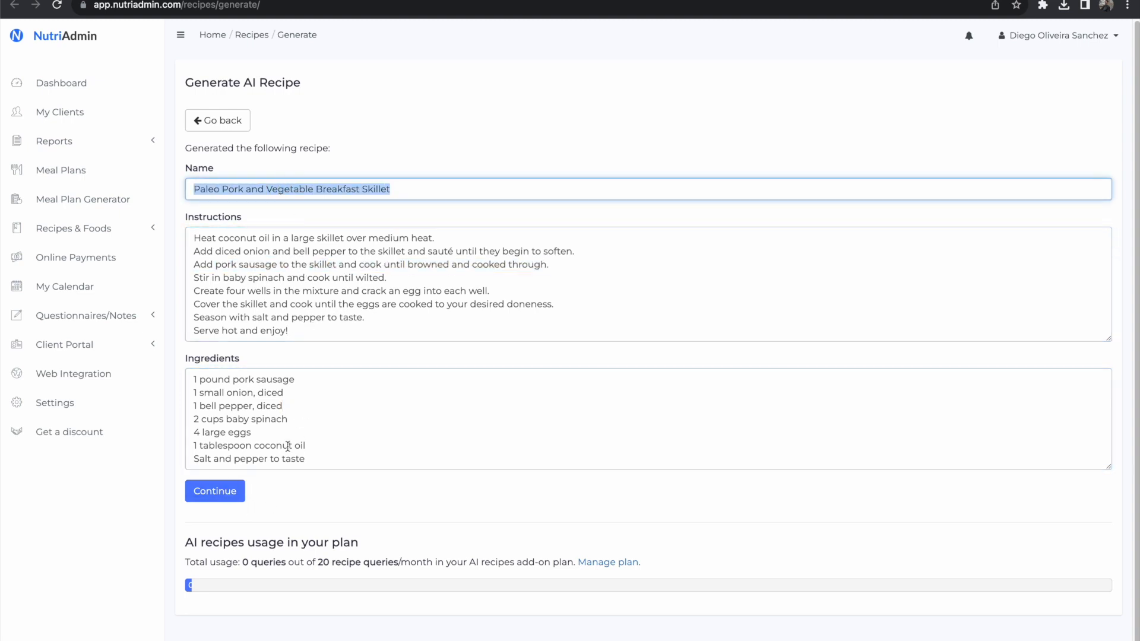
Step: Accept the generated recipe and create AI images for it with the description "Paleo Pork and Vegetable Breakfast Skillet with pork sausage"
click(230, 498)
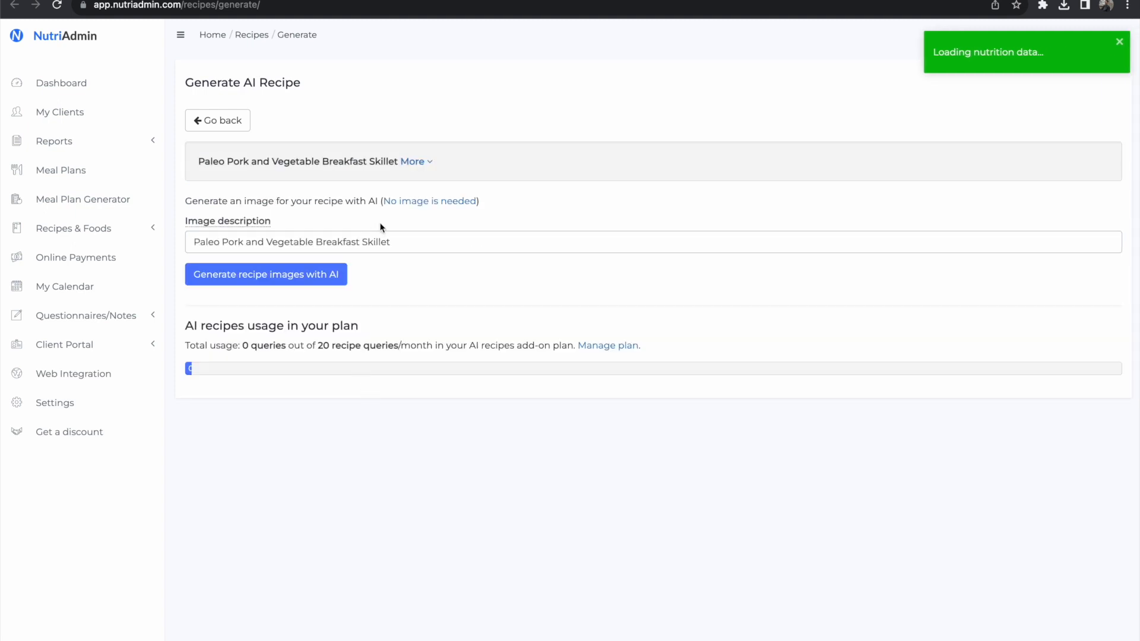
click(476, 236)
text(with pork sausage)
key(Return)
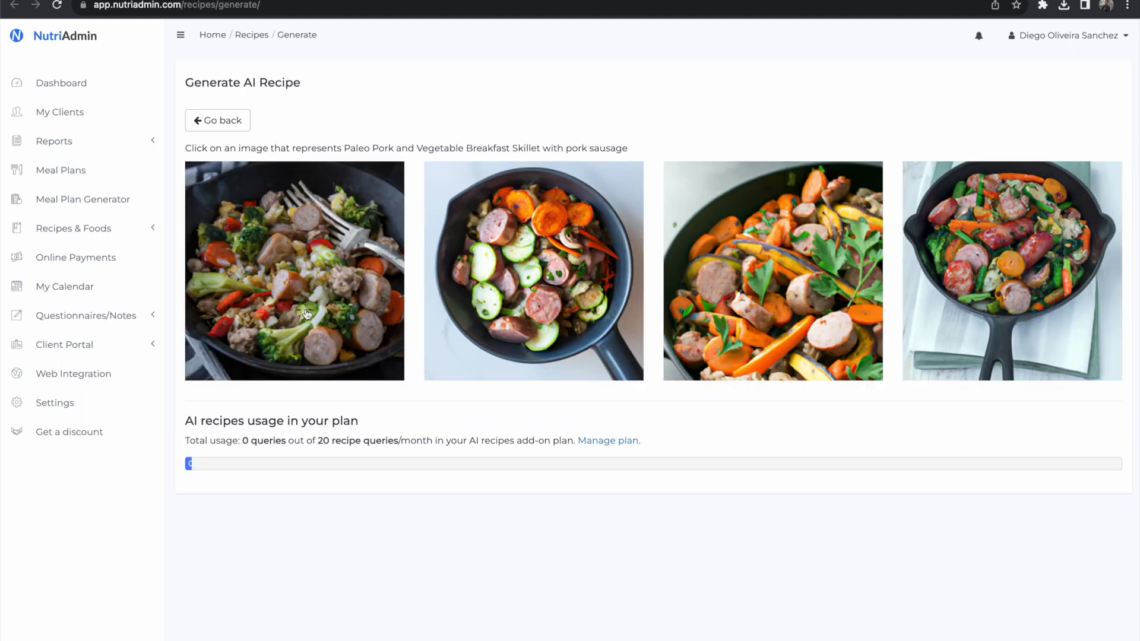
Step: Save the recipe with the generated image that shows a fork in the skillet, and view its image and ingredient list
click(280, 270)
click(233, 451)
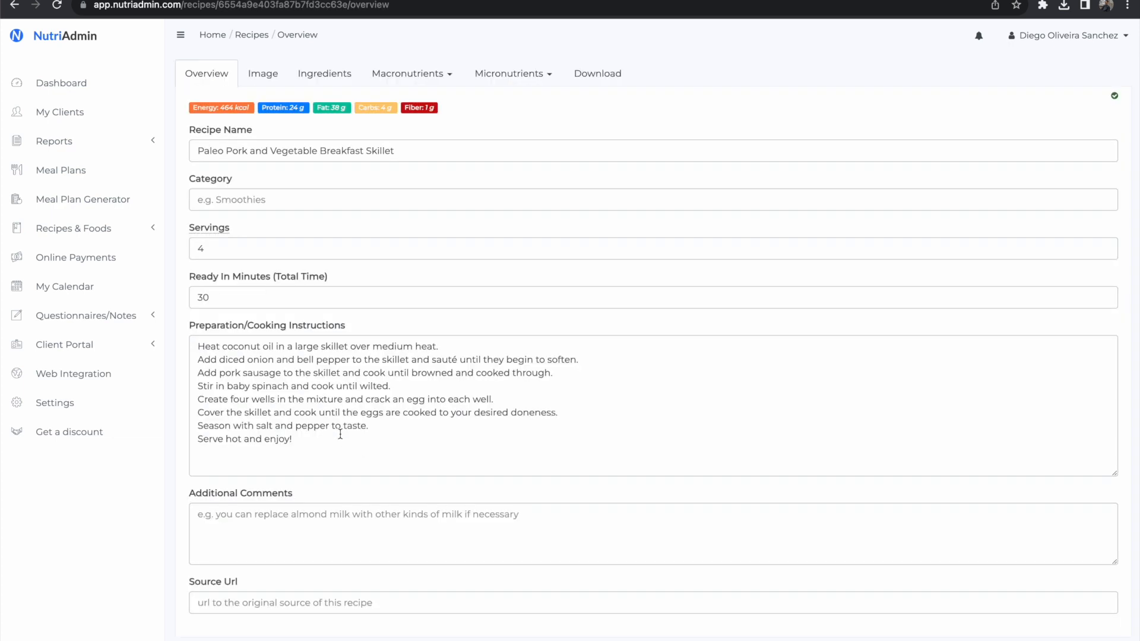
click(269, 72)
click(321, 71)
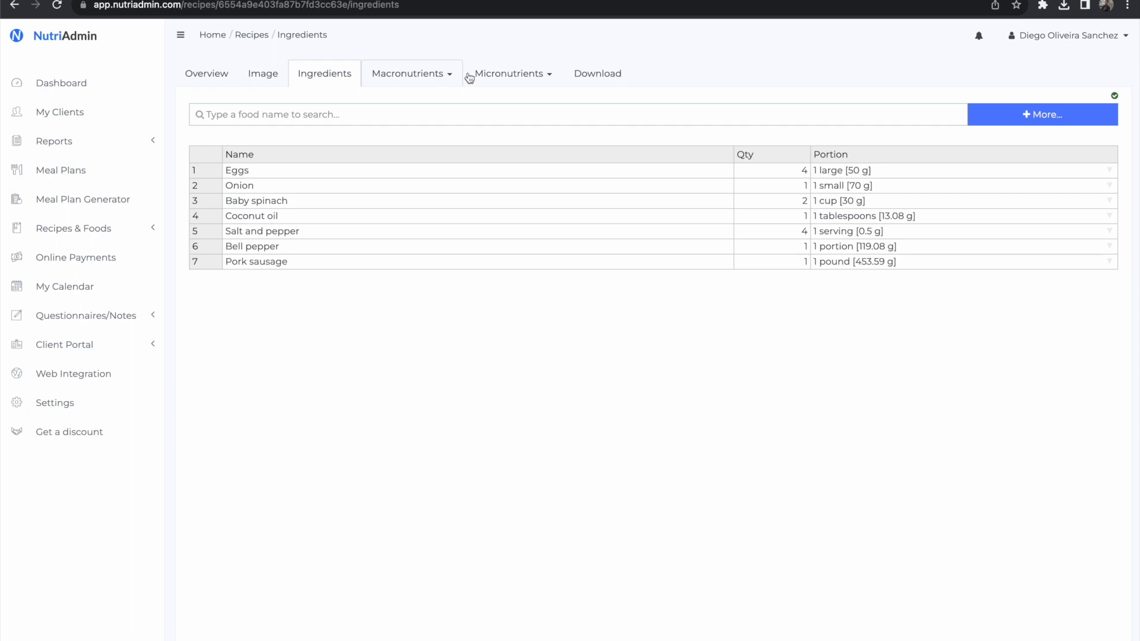
Step: Search the foods that can be added to the recipe for "sage" without adding any, and preview the recipe's PDF
click(1030, 114)
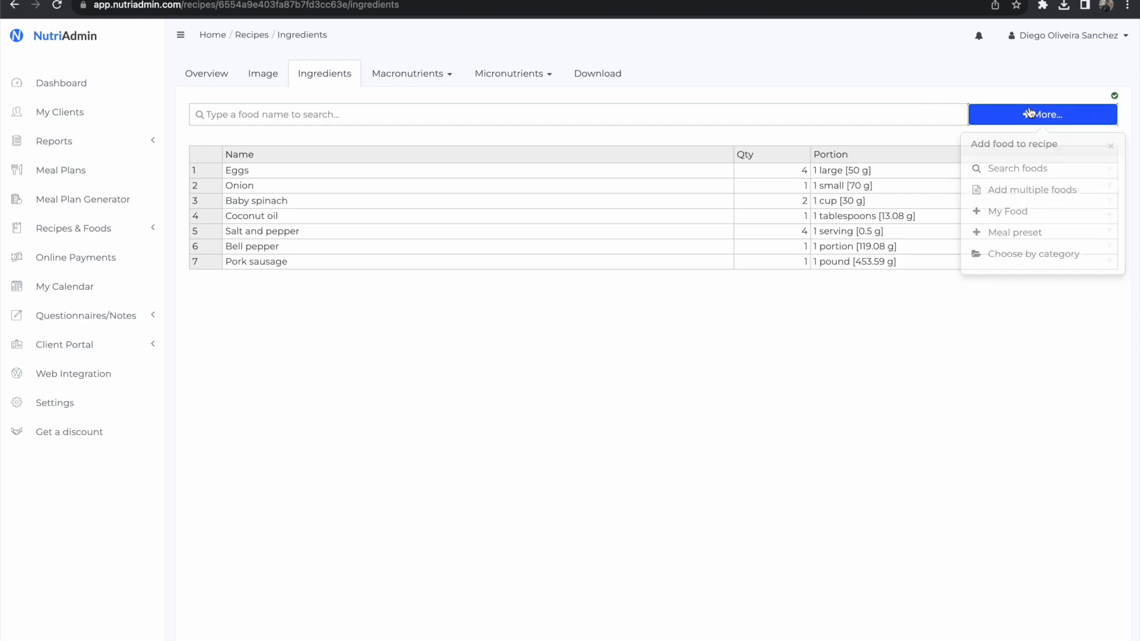
click(1016, 170)
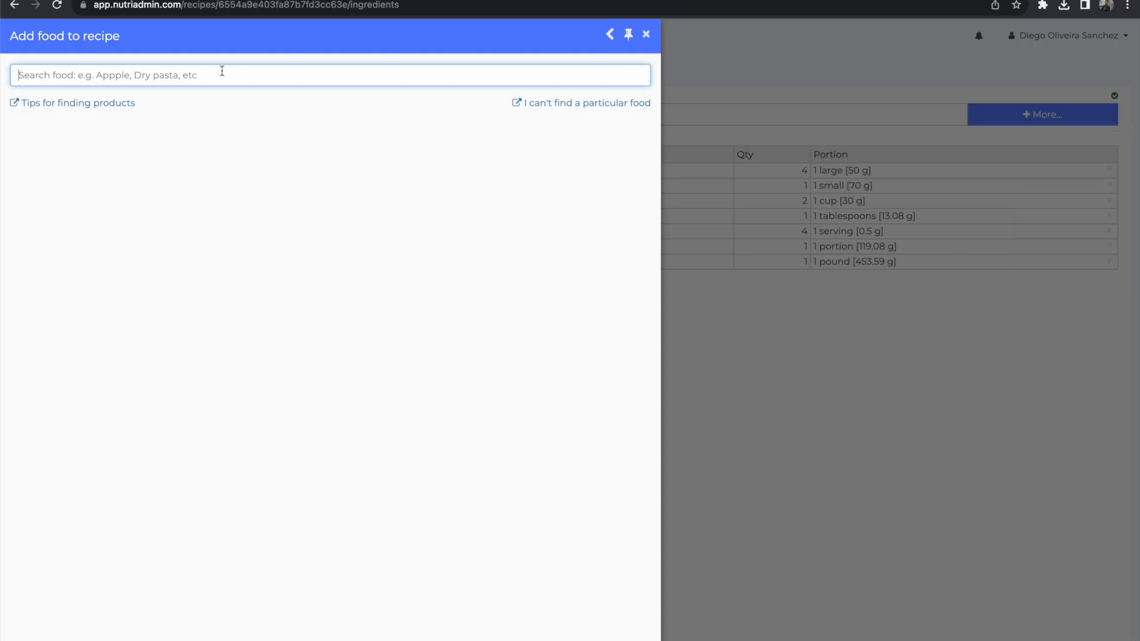
text(sage)
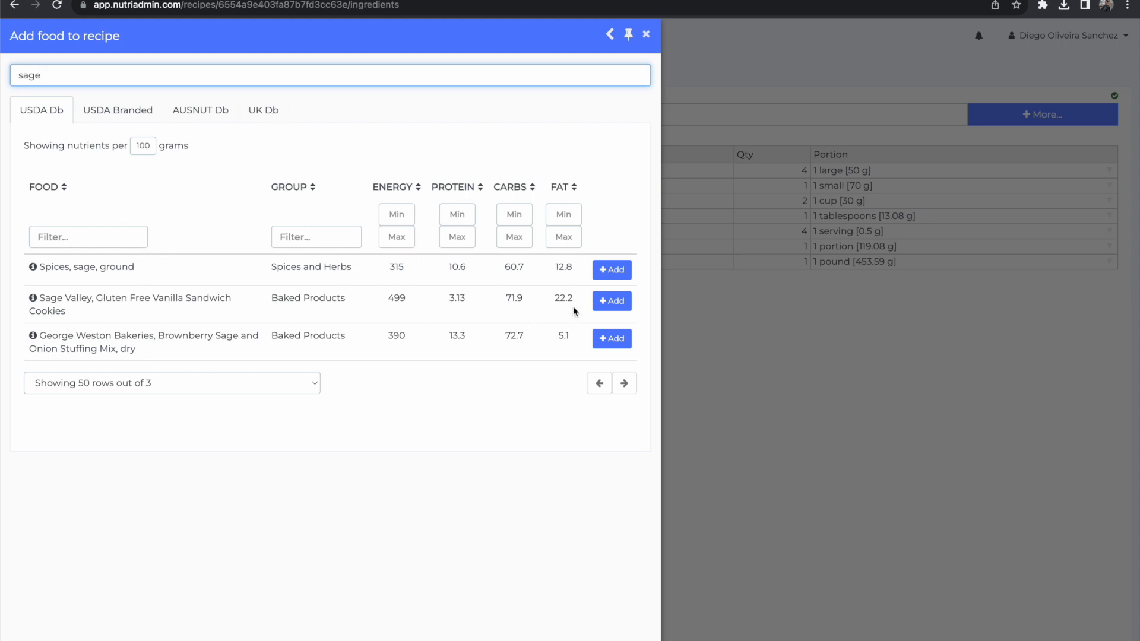
click(646, 35)
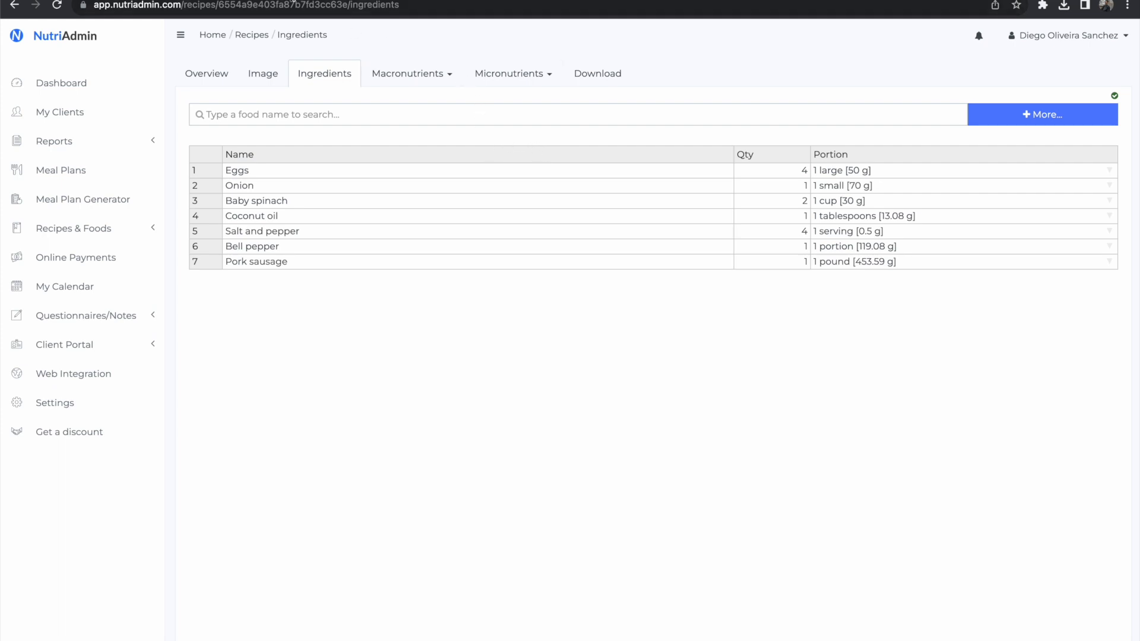
click(599, 73)
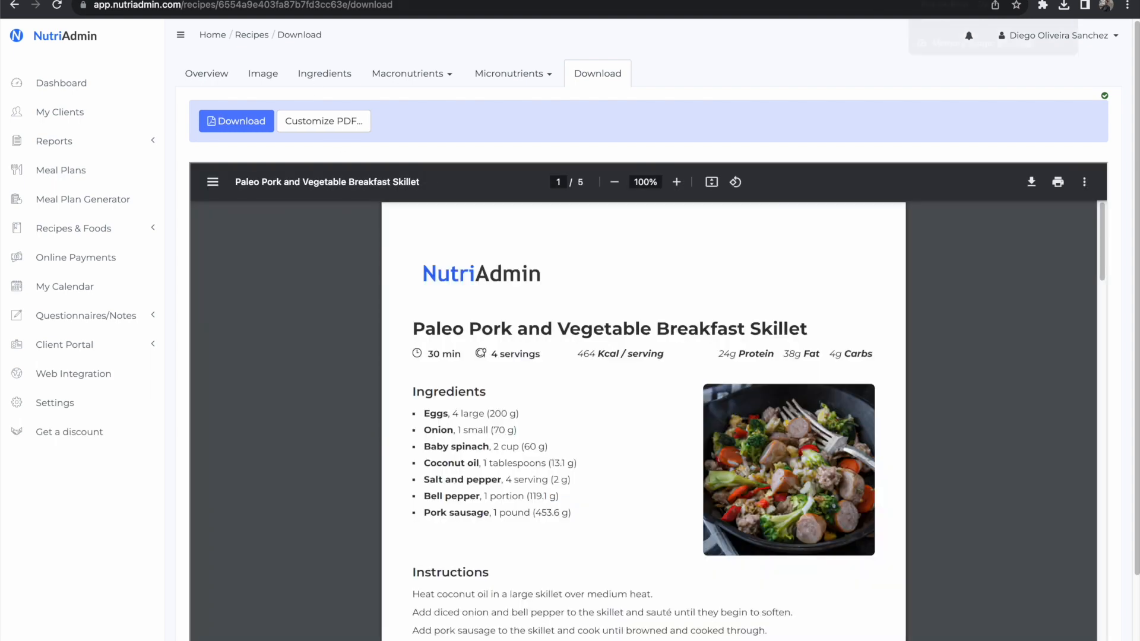
Step: Open the "Example Paleo meal plan 2000Kcal" meal plan and look through its Eggs with Spinach recipe
click(974, 0)
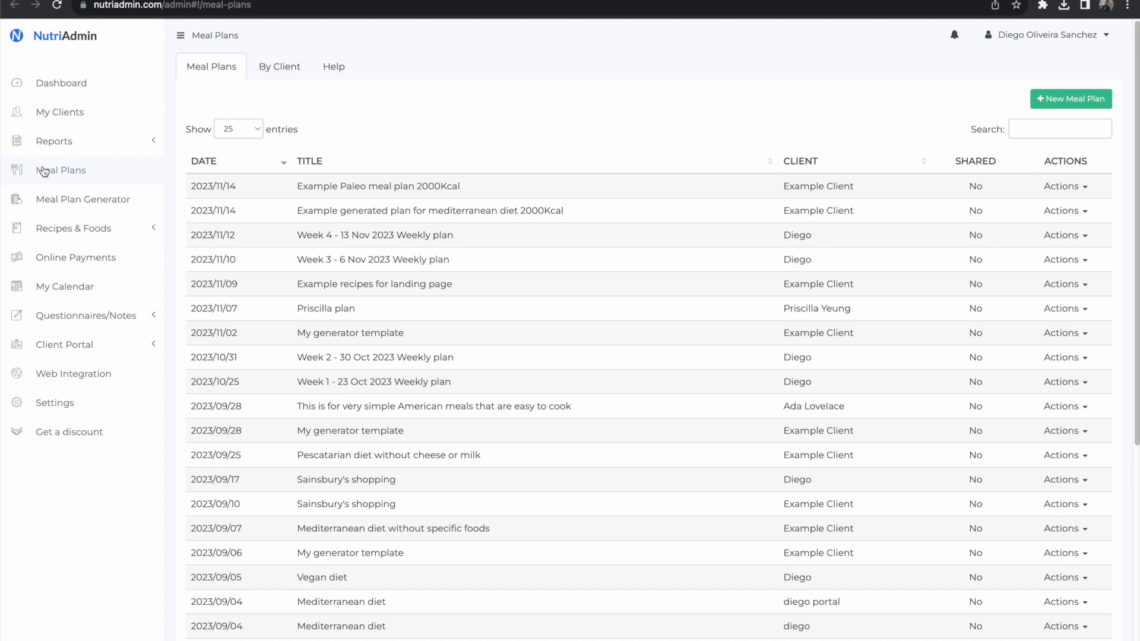
click(338, 185)
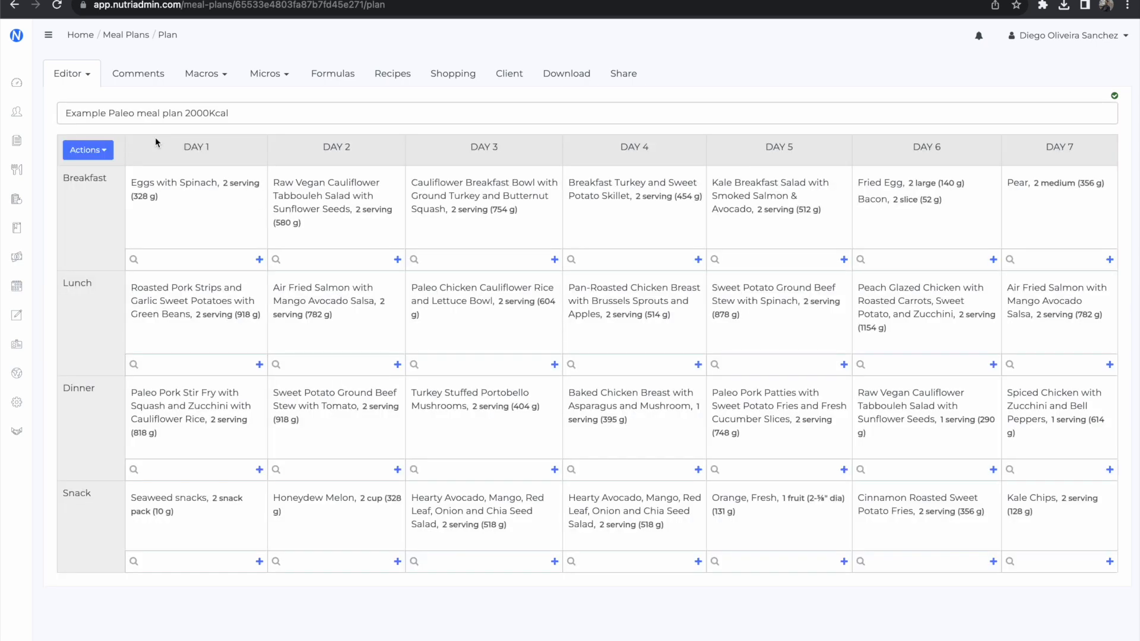
click(407, 76)
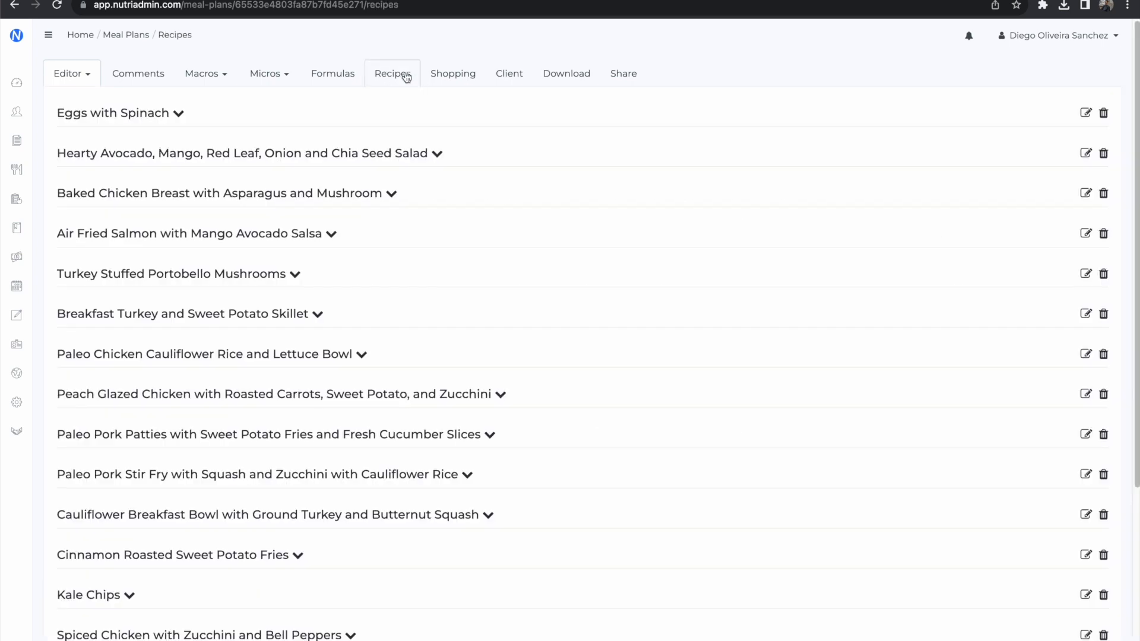
click(134, 113)
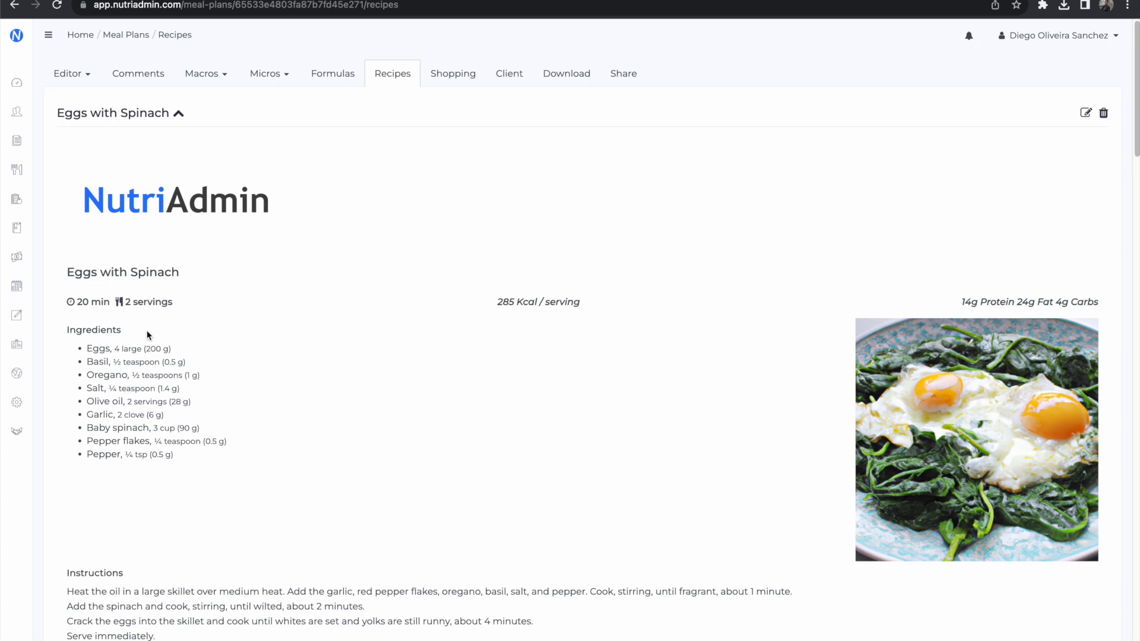
scroll(755, 360, down, 1)
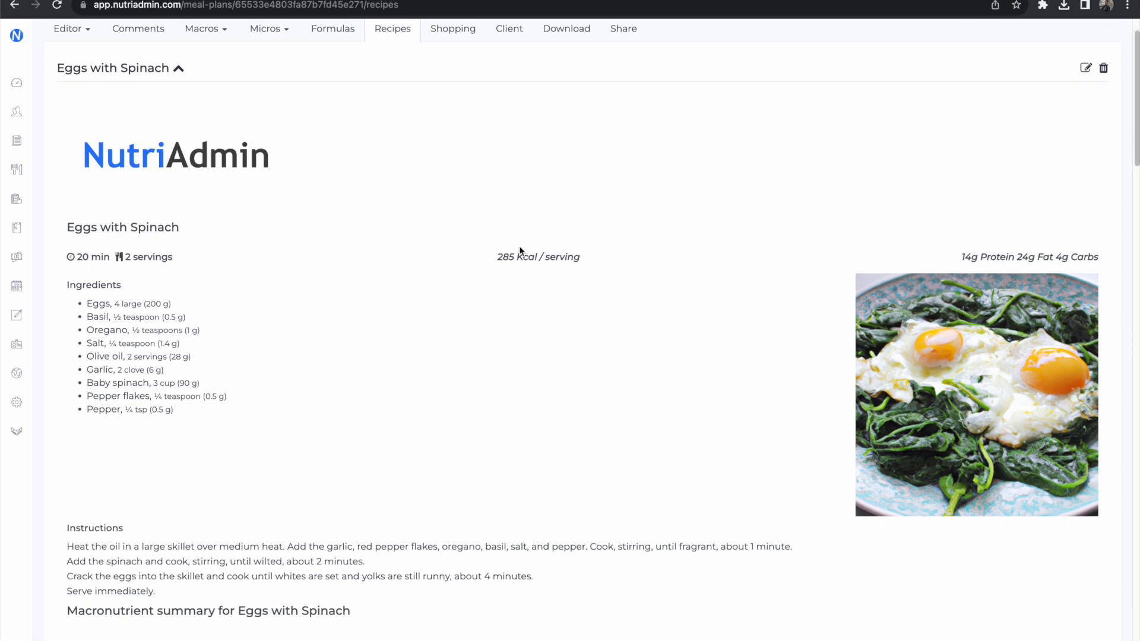
click(136, 73)
scroll(172, 109, up, 1)
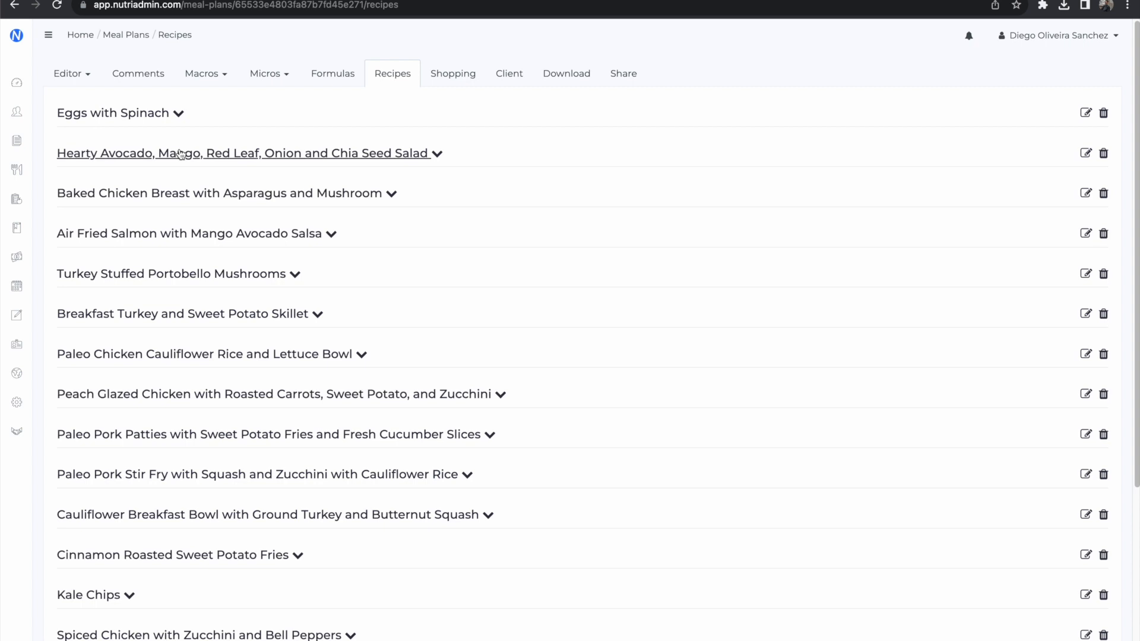
Step: Preview the meal plan's PDF and examine the daily menus and the macronutrient breakdown for each day
click(579, 78)
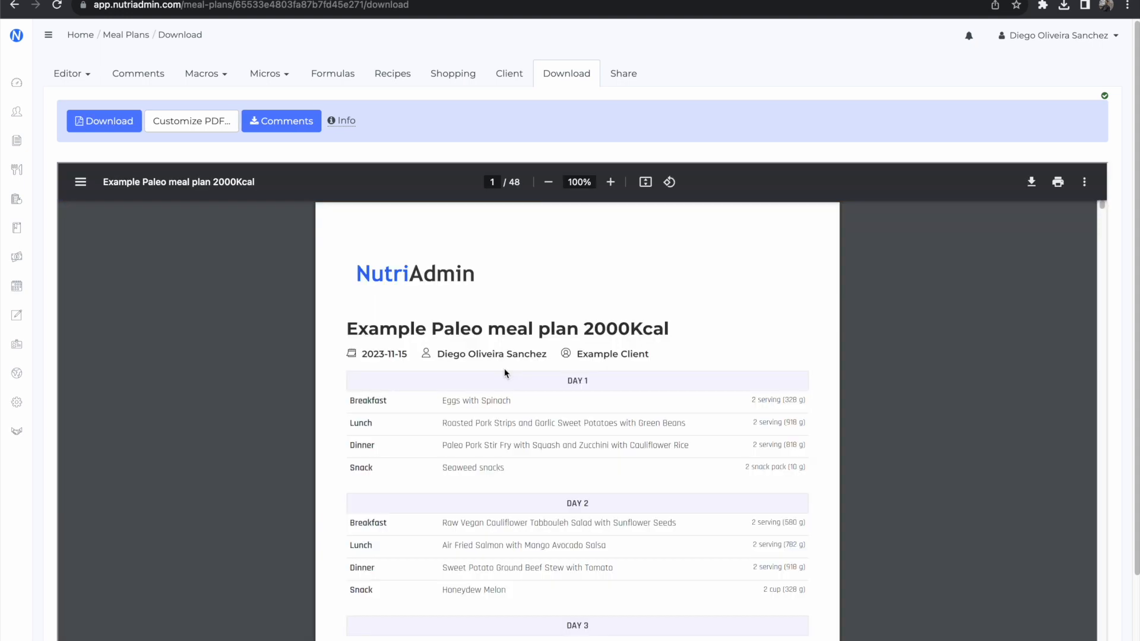
scroll(847, 326, down, 20)
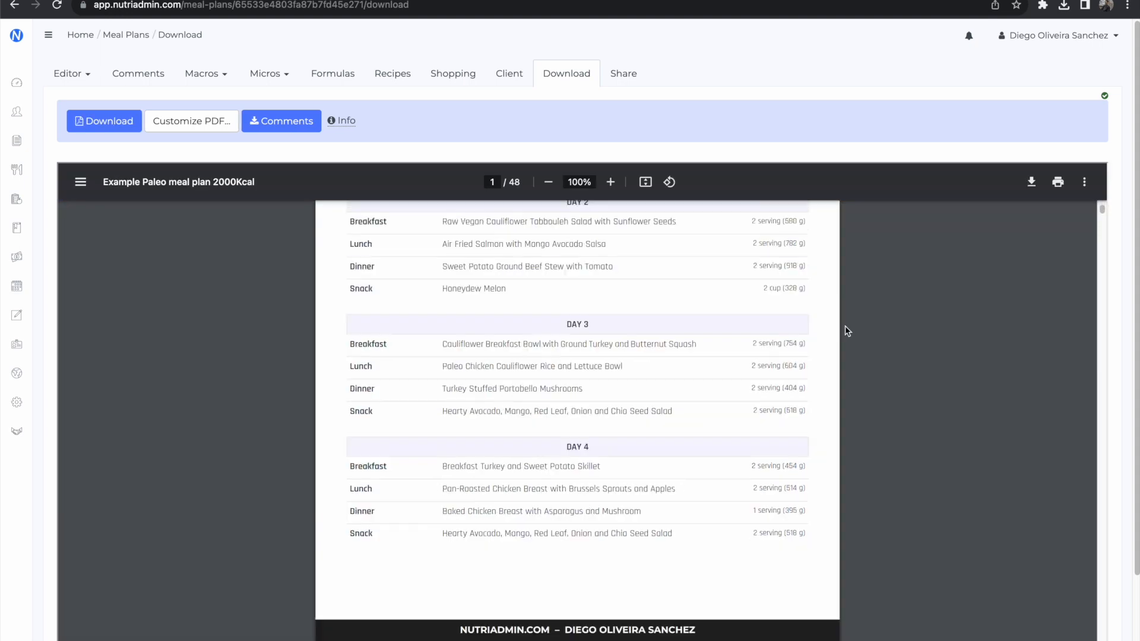
scroll(882, 352, down, 20)
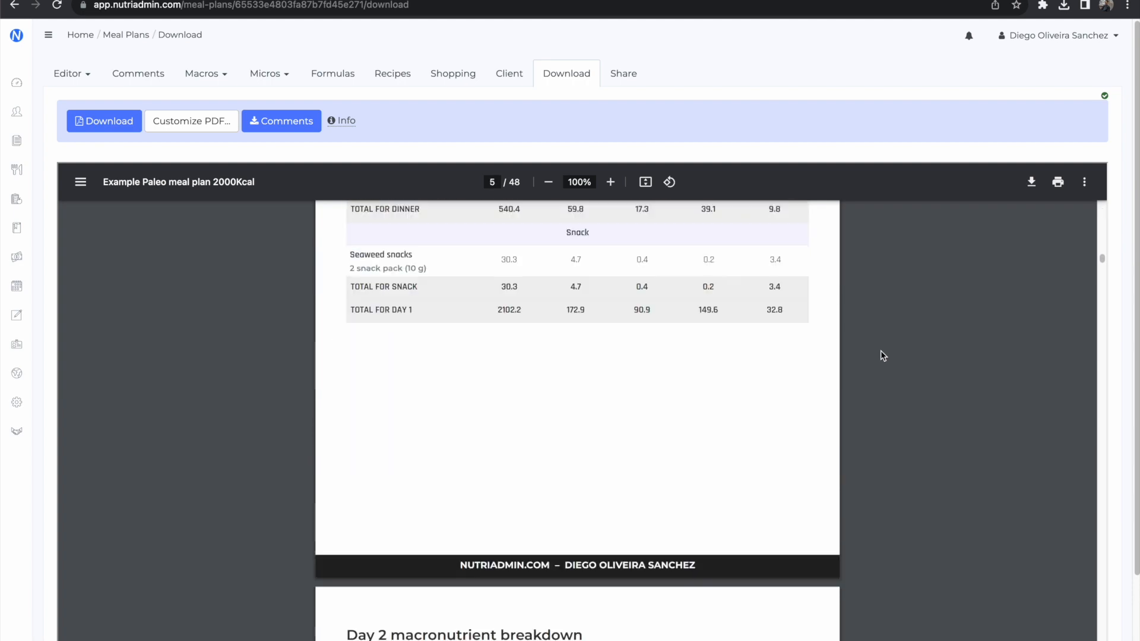
scroll(882, 355, down, 20)
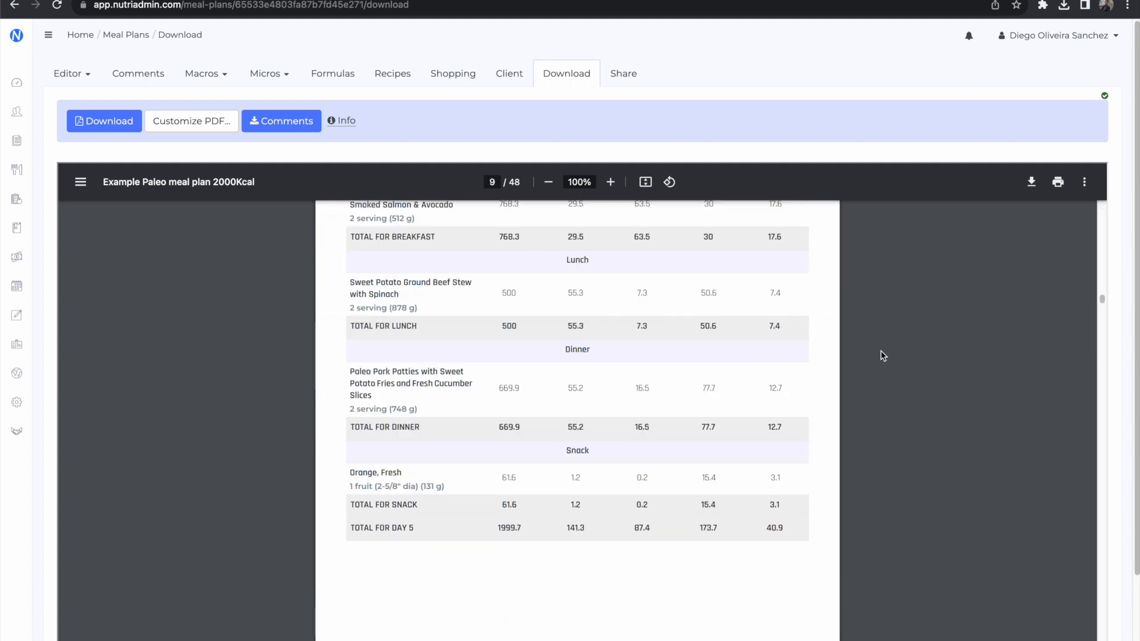
Step: Examine the recipe pages of the meal plan PDF, including their ingredients, instructions and macronutrient summaries, up to the Peach Glazed Chicken recipe
scroll(880, 355, down, 20)
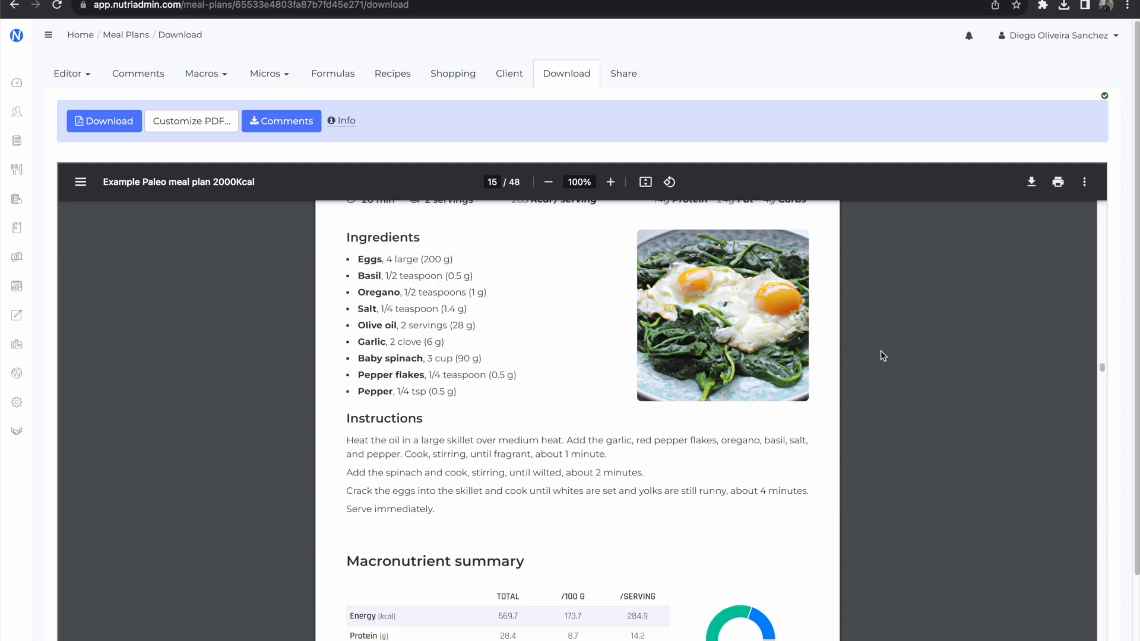
scroll(1072, 416, down, 14)
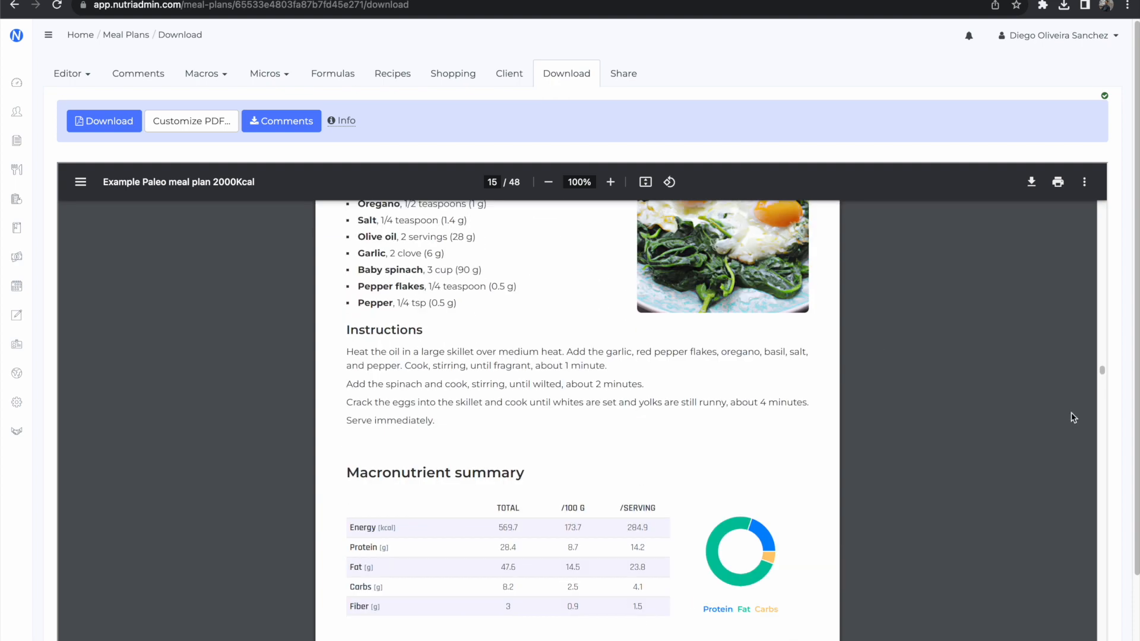
scroll(1072, 416, down, 15)
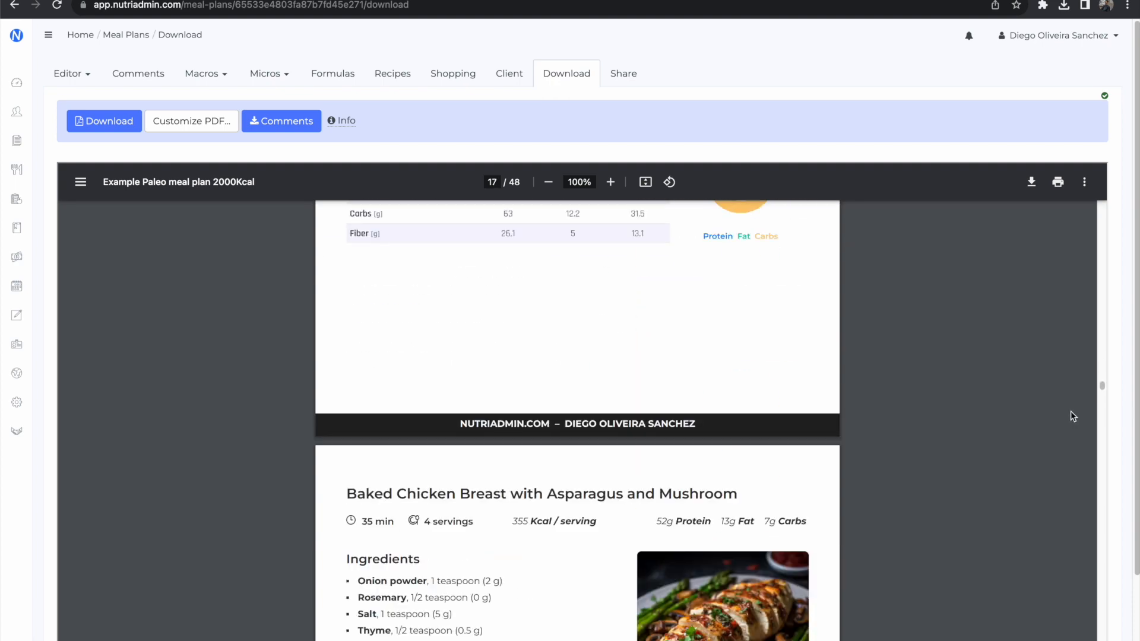
scroll(1072, 416, down, 15)
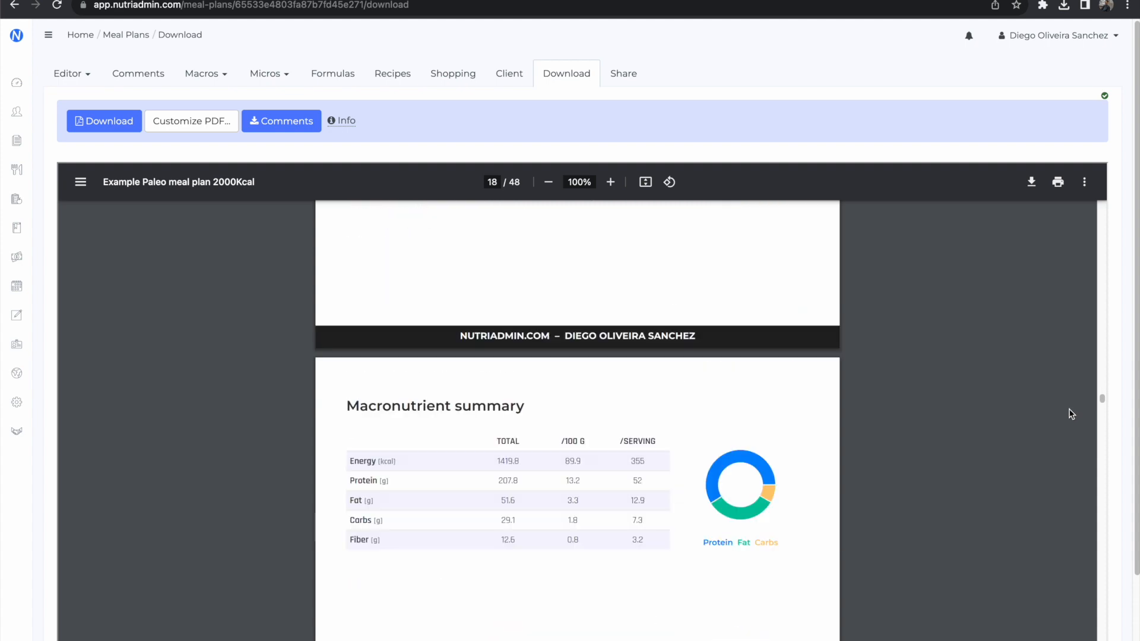
scroll(1072, 415, down, 8)
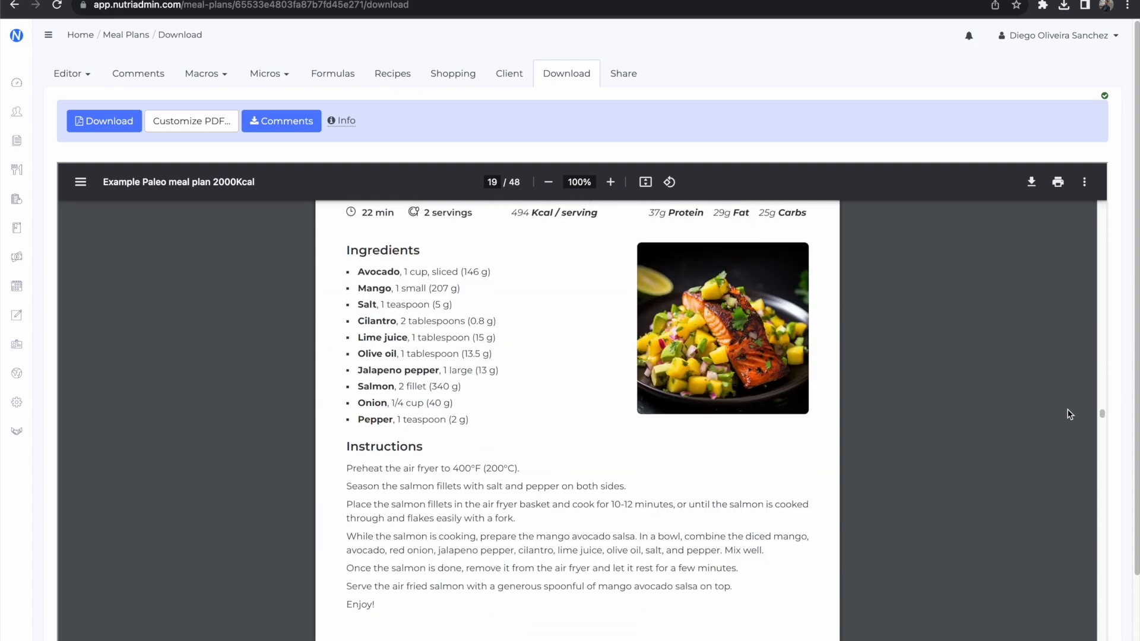
scroll(1067, 414, down, 3)
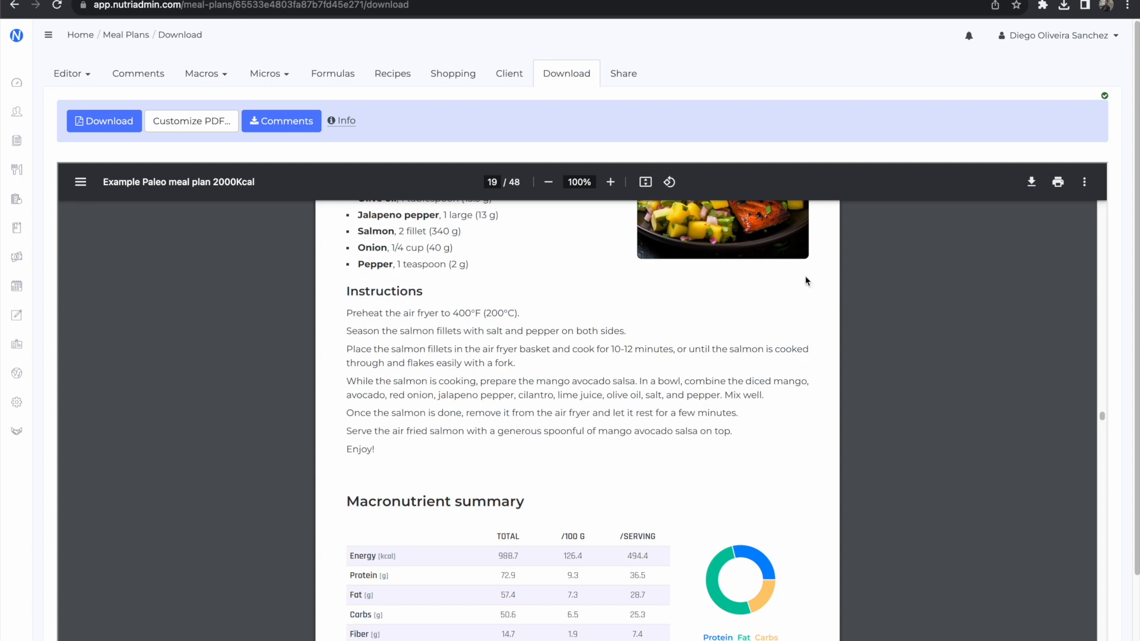
scroll(884, 303, down, 3)
scroll(883, 303, down, 15)
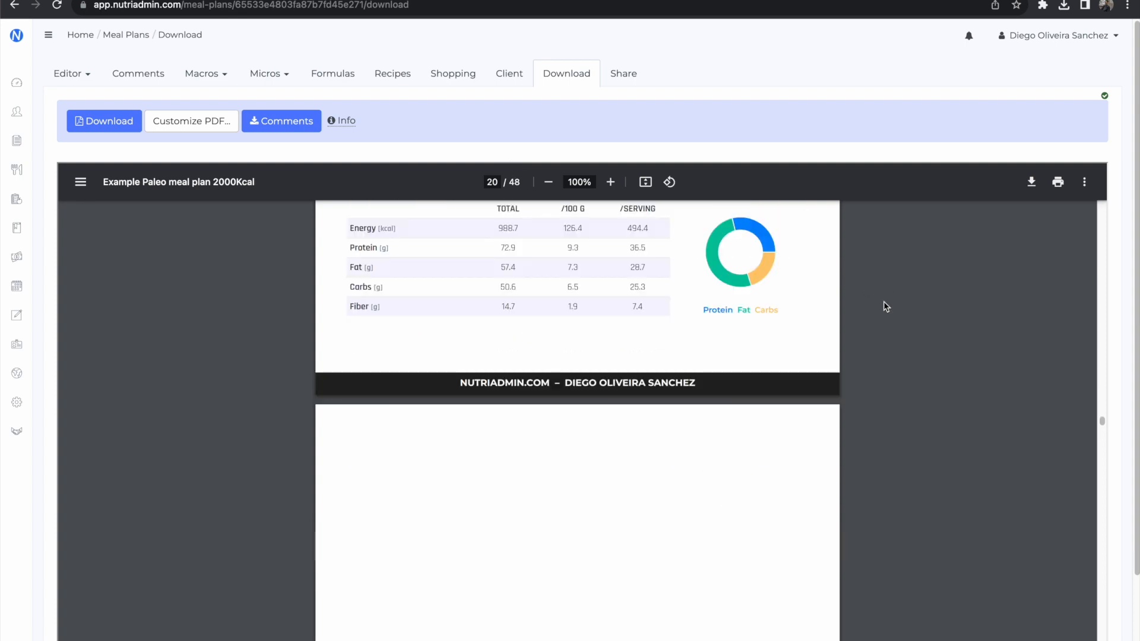
scroll(884, 302, down, 15)
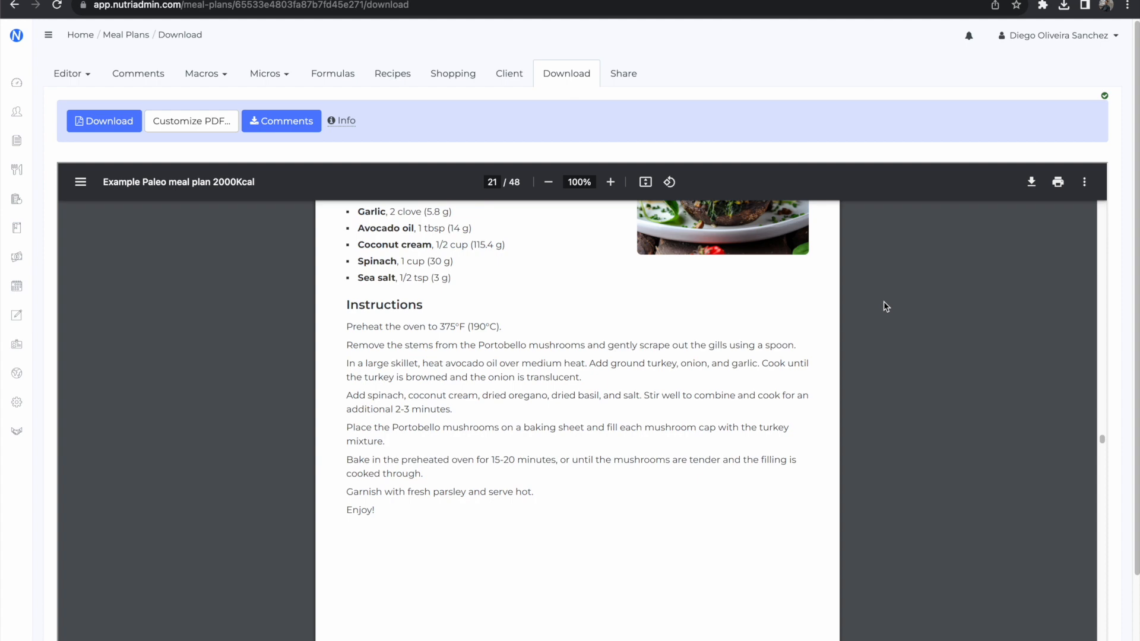
scroll(884, 301, down, 6)
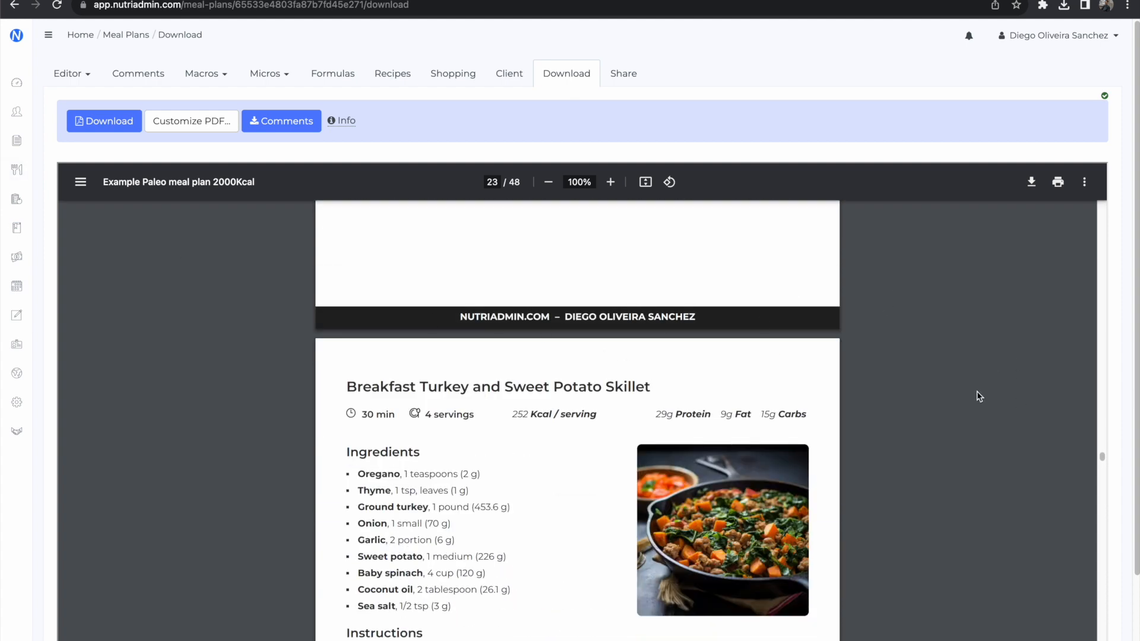
scroll(979, 395, down, 8)
scroll(976, 396, down, 12)
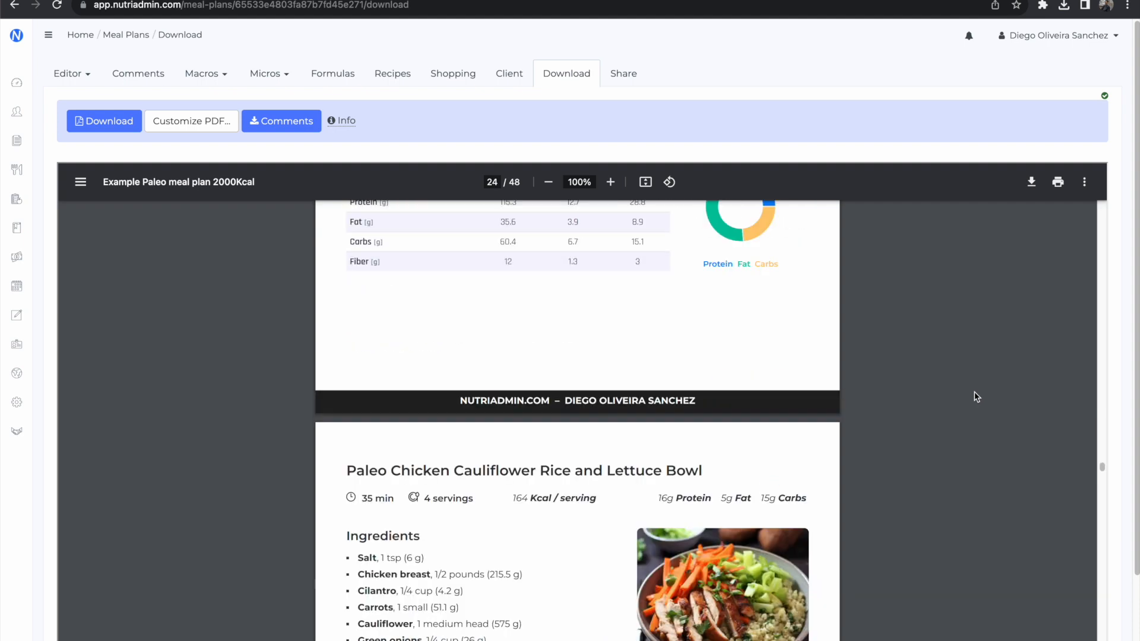
scroll(976, 397, down, 8)
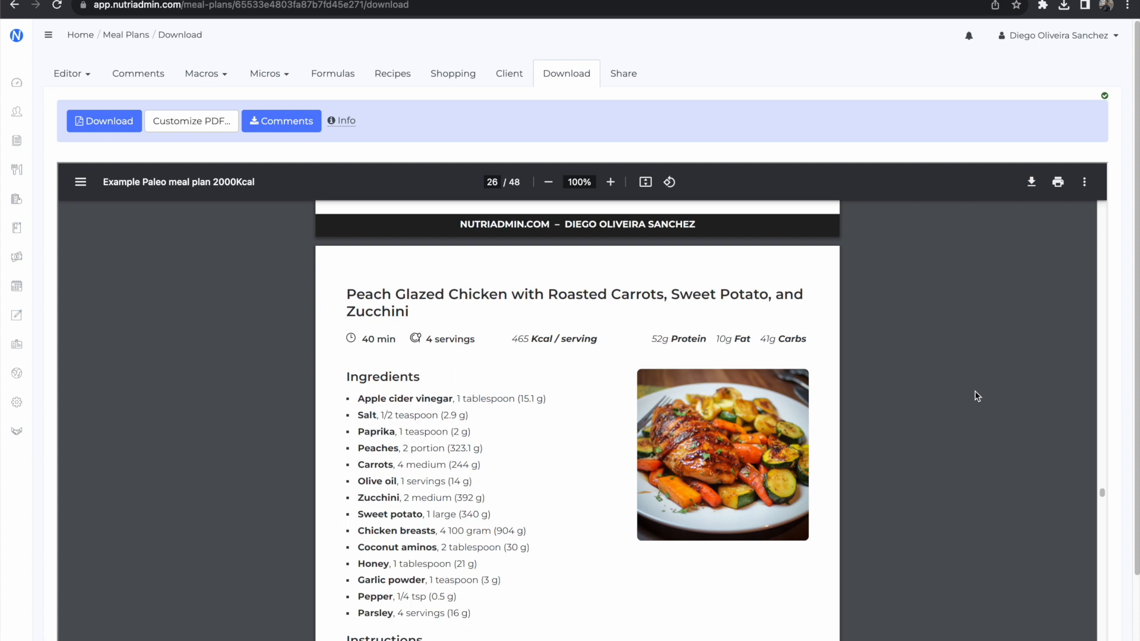
scroll(977, 396, down, 1)
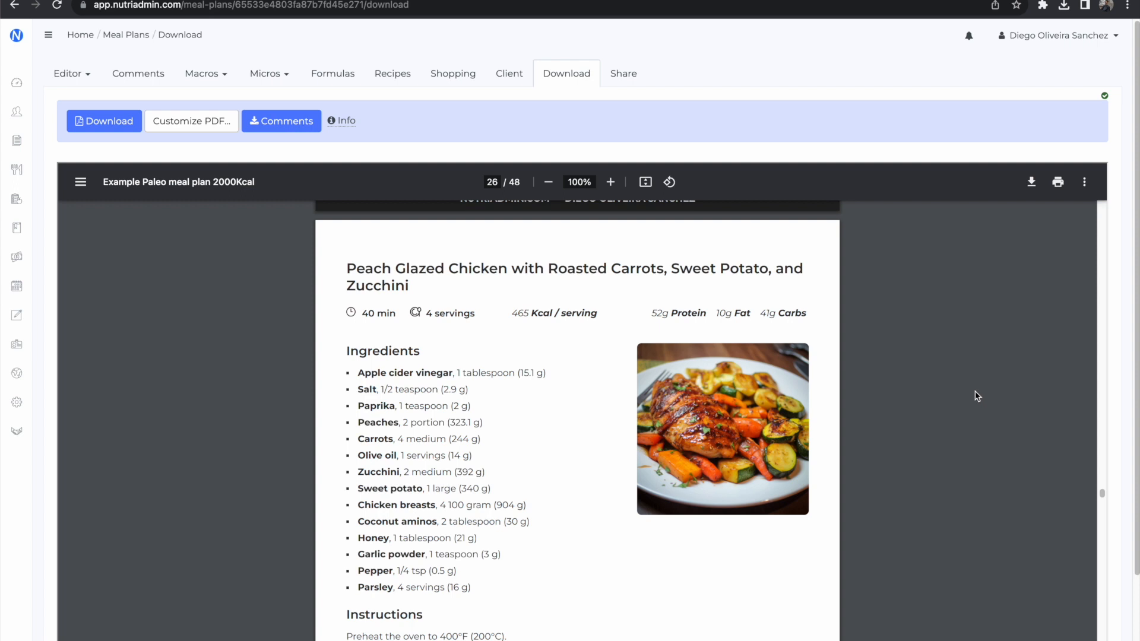
scroll(977, 396, down, 15)
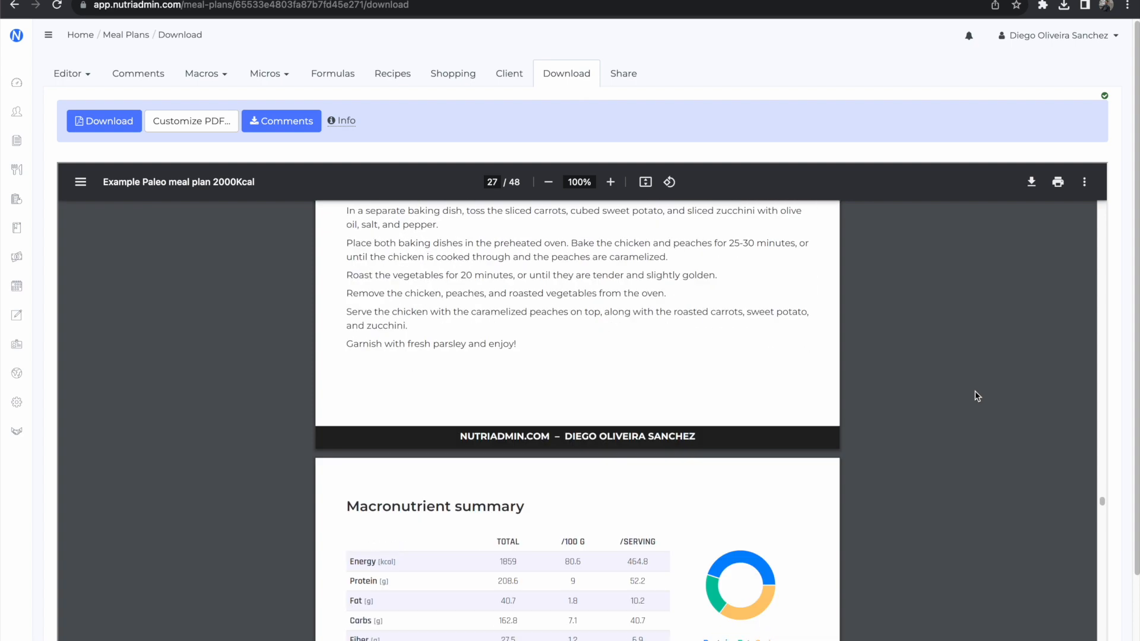